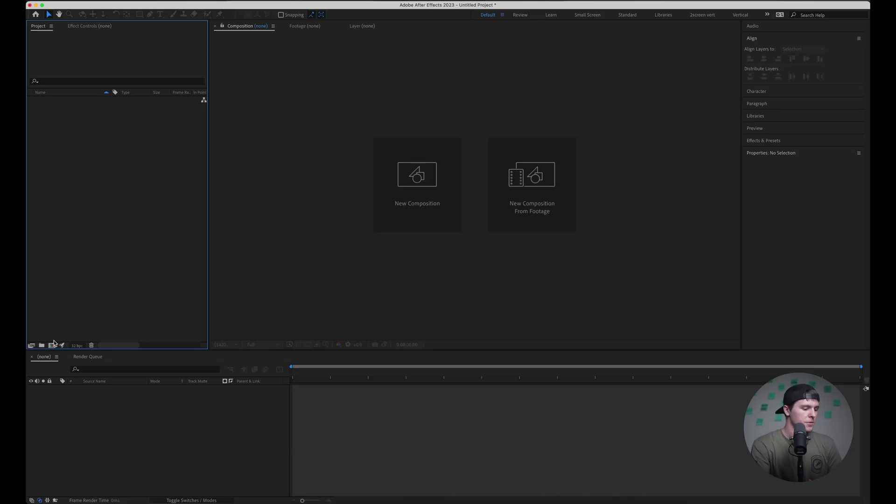
Create a new UHD 4K composition at 3840×2160, 23.976 fps, 30 seconds long.
left_click(53, 344)
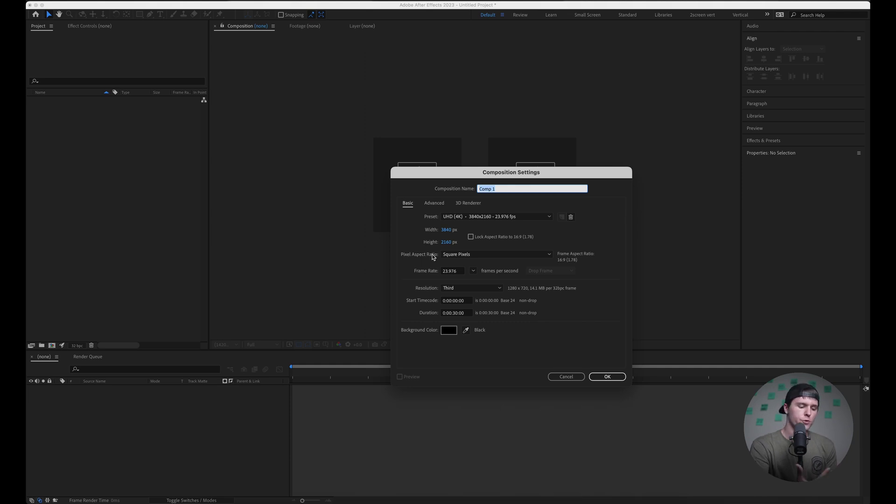
left_click(615, 376)
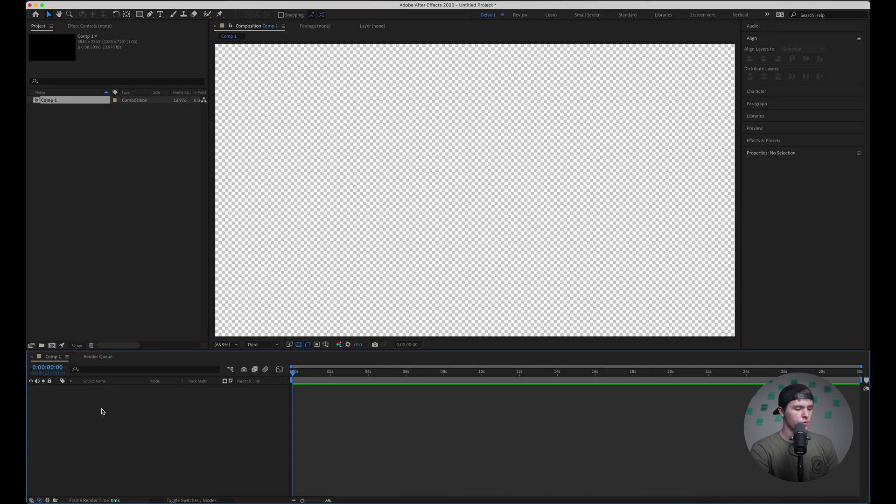
Add a full-frame 3840x2160 black solid layer and bring up the FX Console effect search.
right_click(102, 407)
mouse_move(188, 395)
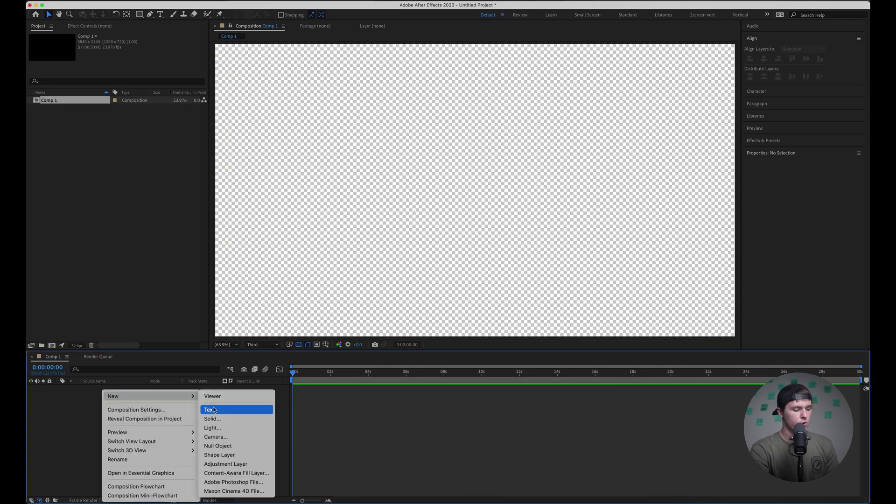
left_click(238, 419)
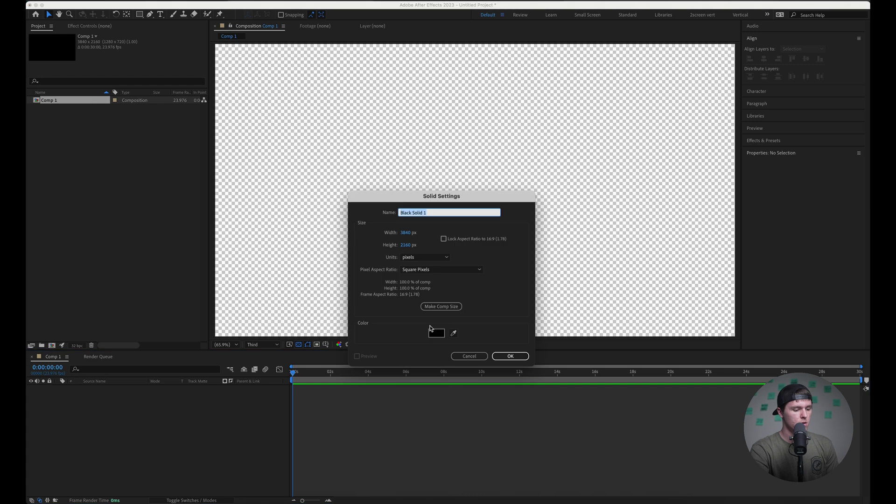
left_click(511, 356)
key("ctrl+space")
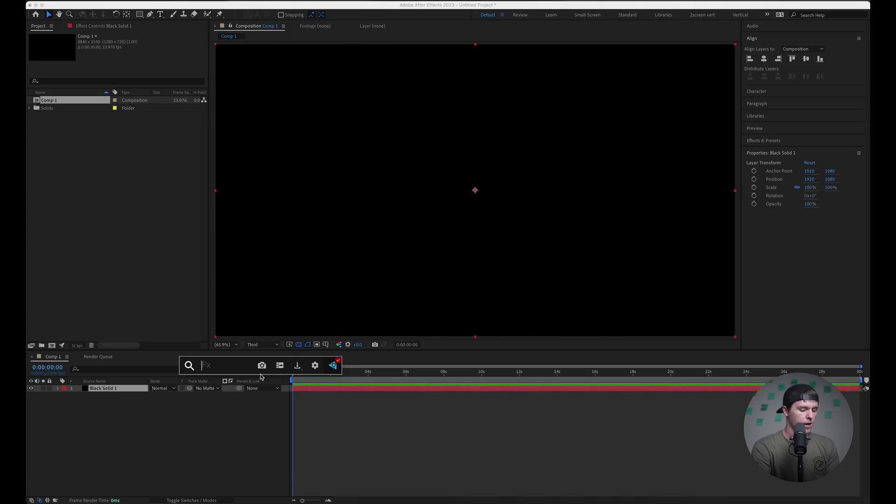
Apply the 4-Color Gradient effect to Black Solid 1 by searching 'grad'.
type("grad")
key("Return")
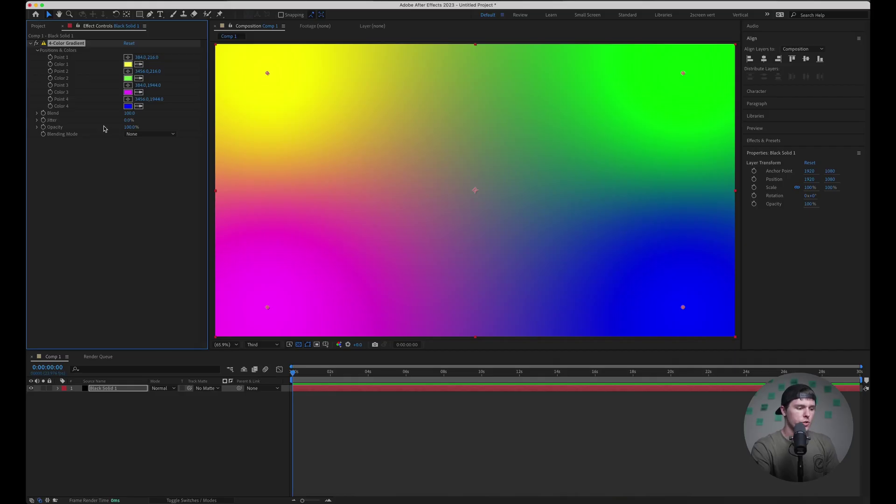
Recolor the gradient's Color 1 to bright blue and Color 2 to pale blue.
left_click(129, 65)
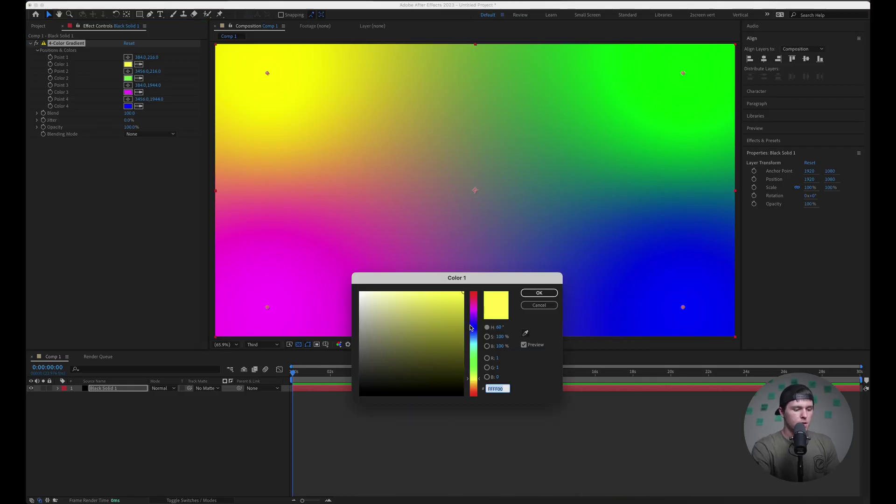
left_click_drag(471, 327, 477, 339)
left_click_drag(437, 303, 436, 294)
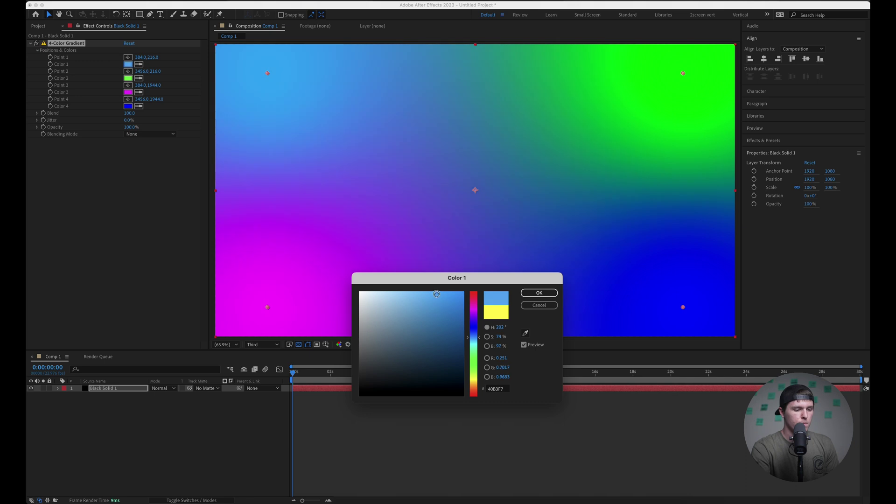
key("Return")
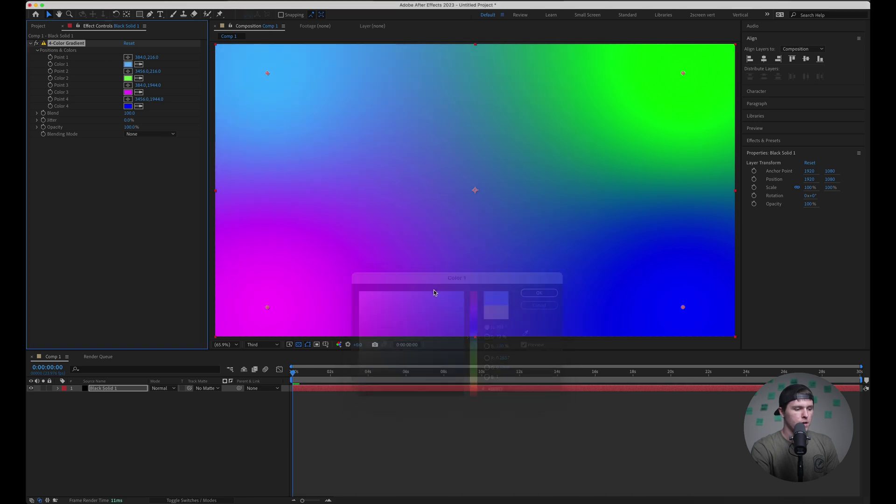
left_click(130, 79)
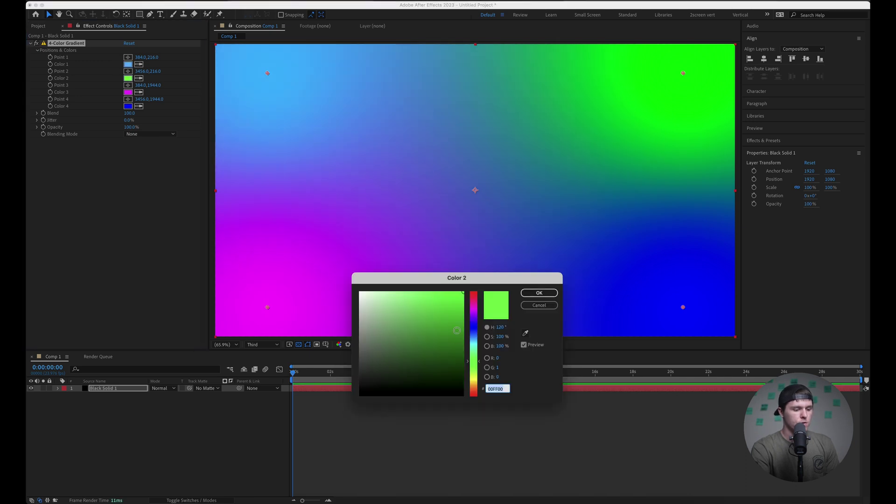
left_click_drag(472, 340, 476, 337)
left_click_drag(404, 301, 379, 289)
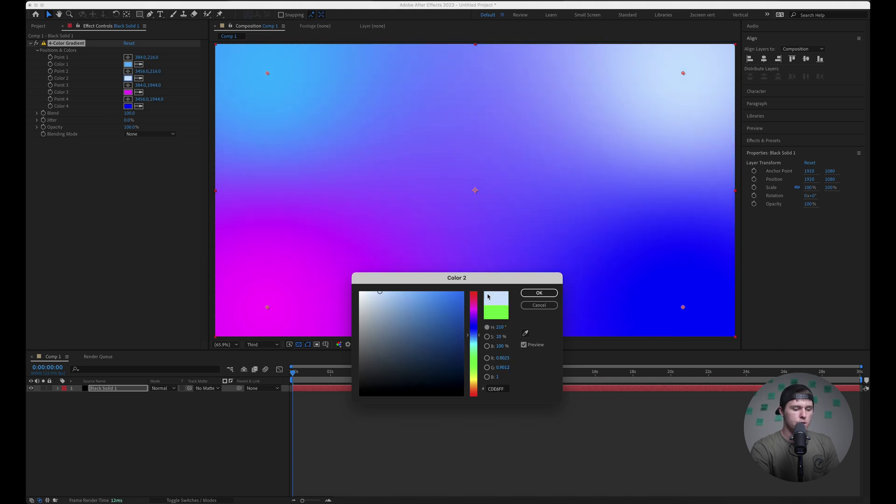
left_click(539, 292)
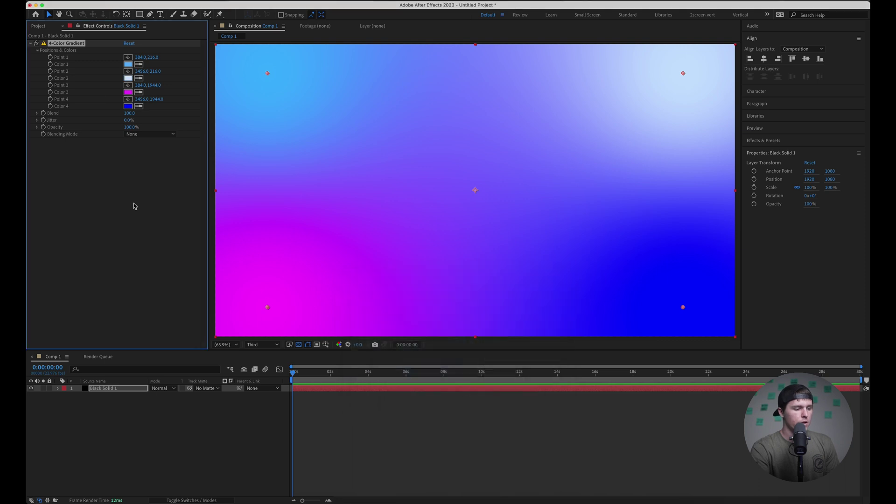
Recolor Color 3 to pale blue and start shifting Color 4 toward sky blue.
left_click(127, 93)
left_click_drag(473, 336, 475, 335)
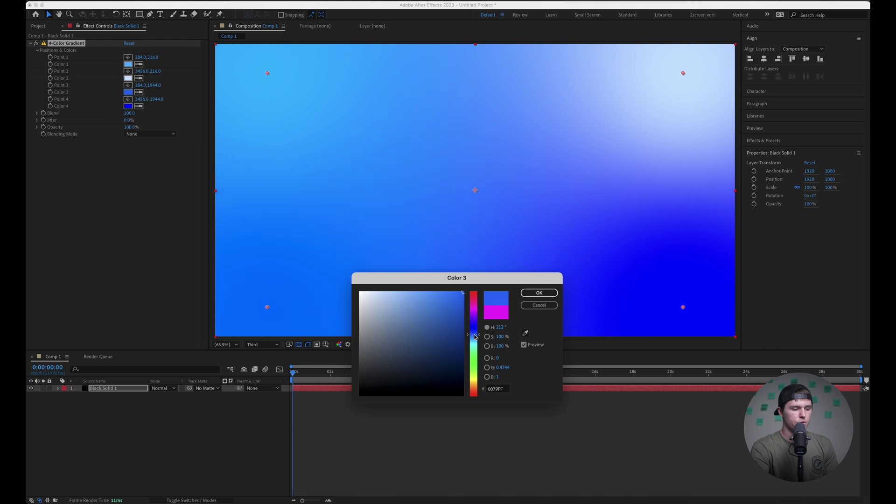
left_click_drag(391, 299, 387, 293)
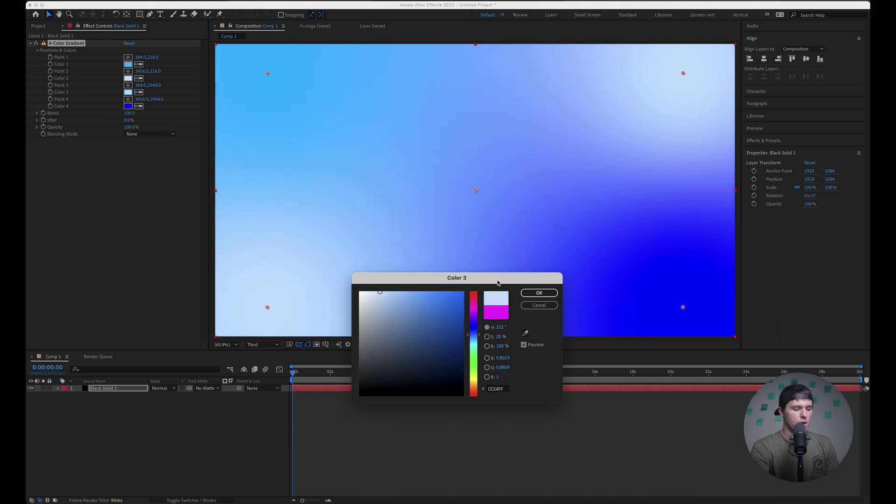
key("Return")
left_click(128, 107)
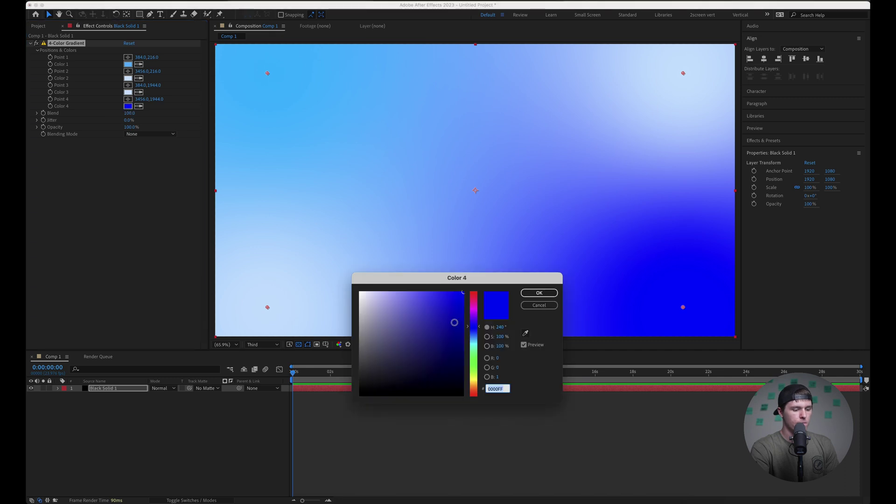
left_click_drag(472, 332, 473, 338)
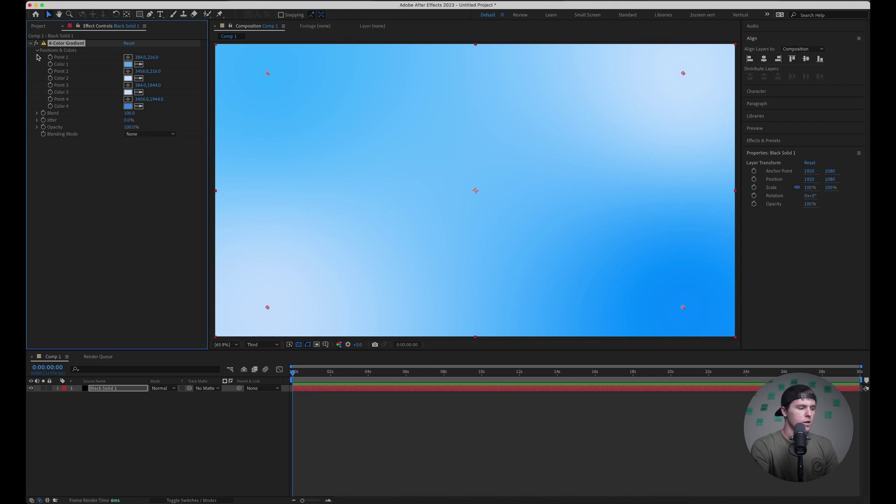
Add a wiggle(1,250) expression to gradient Point 1 and preview its drift.
left_click(51, 58, "alt")
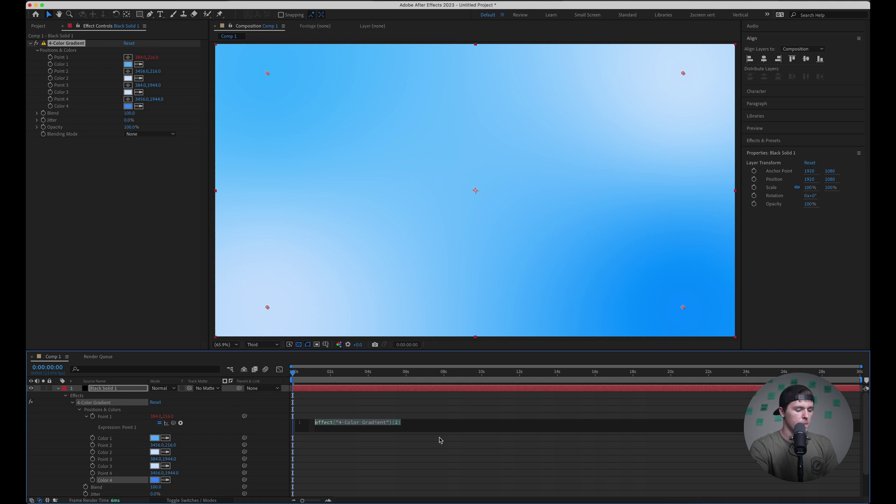
type("wigg")
type("le(1,250")
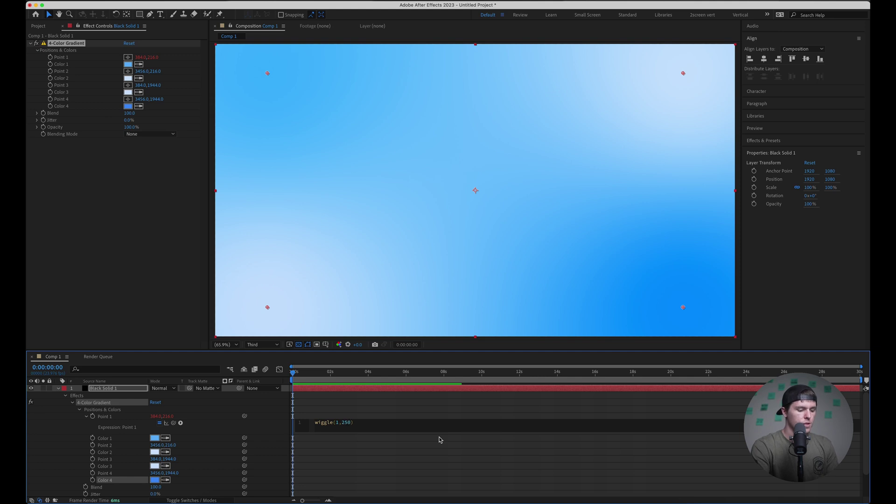
left_click(405, 455)
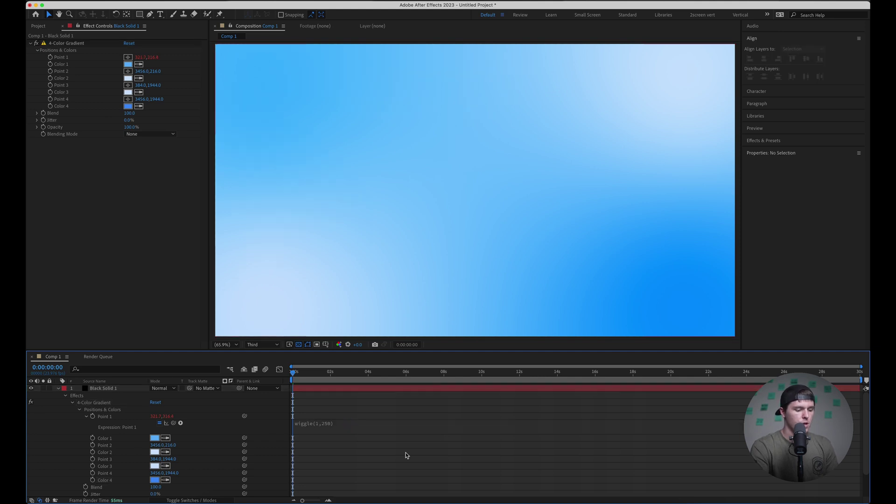
left_click(105, 404)
left_click_drag(299, 368, 282, 378)
Copy the wiggle(1,250) expression and paste it onto the other gradient points.
left_click(334, 436)
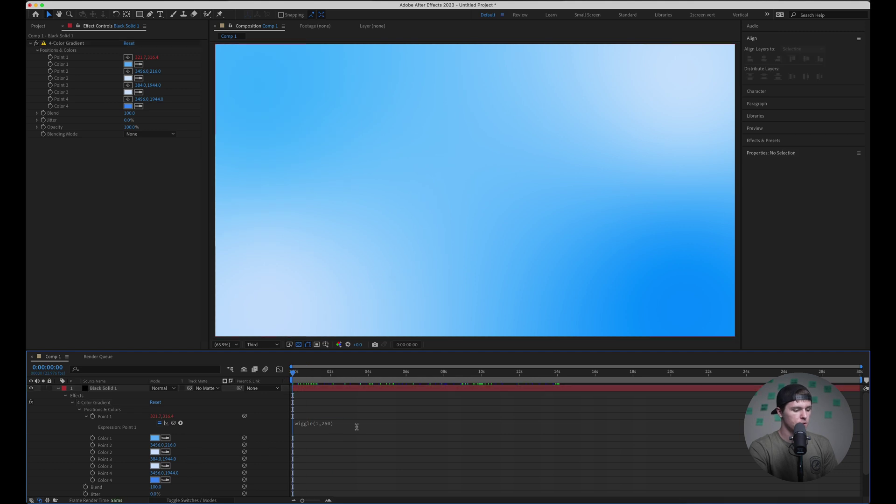
left_click(356, 424)
left_click(296, 454)
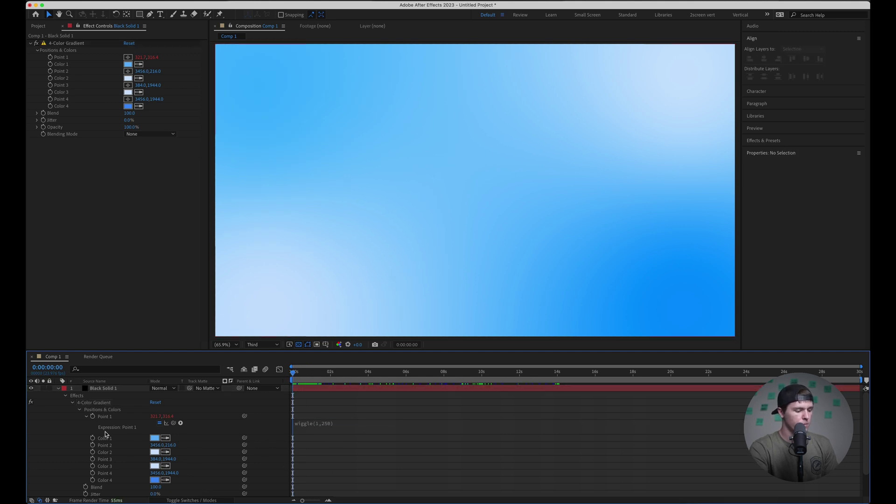
left_click(97, 447)
key("super+v")
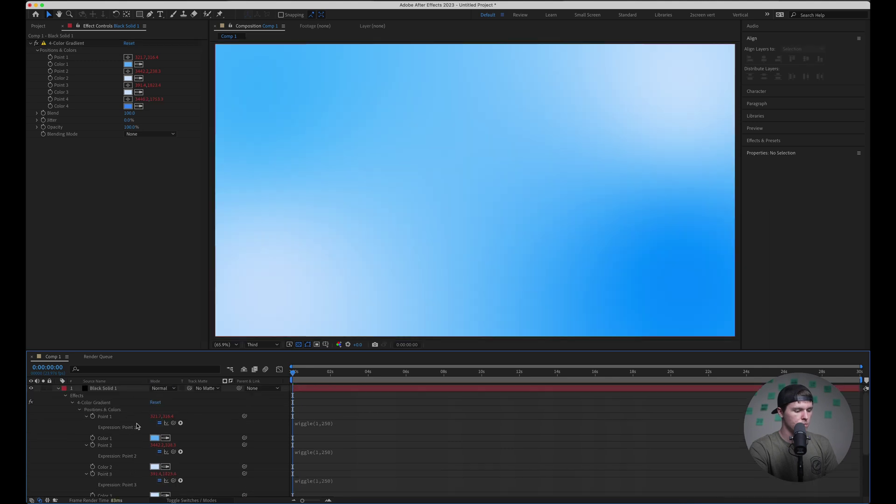
left_click(112, 404)
Around the 7-second mark, reposition gradient Points 1, 3 and 4 in the viewer.
left_click_drag(301, 376, 428, 392)
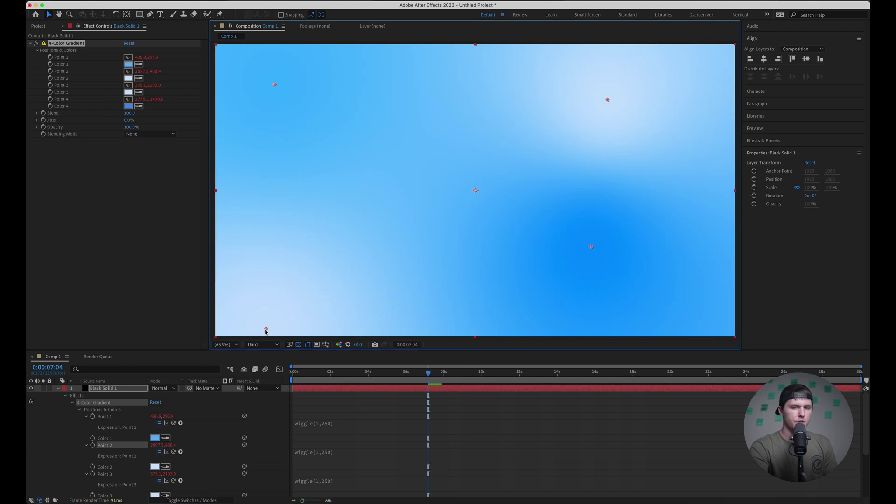
left_click_drag(264, 330, 324, 247)
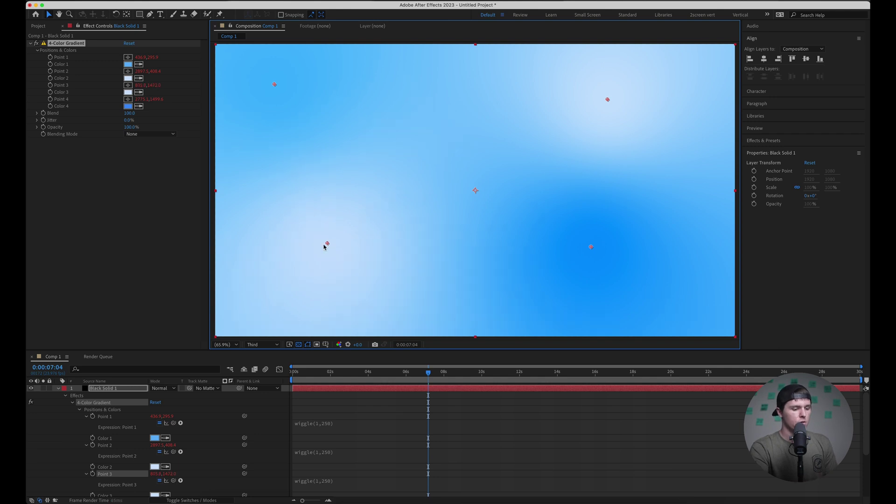
left_click_drag(592, 248, 638, 221)
left_click_drag(275, 83, 299, 62)
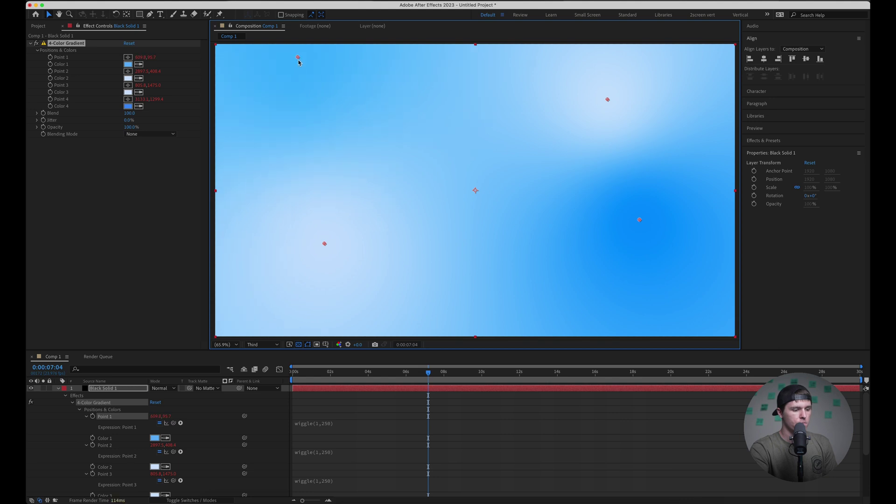
left_click_drag(325, 244, 288, 250)
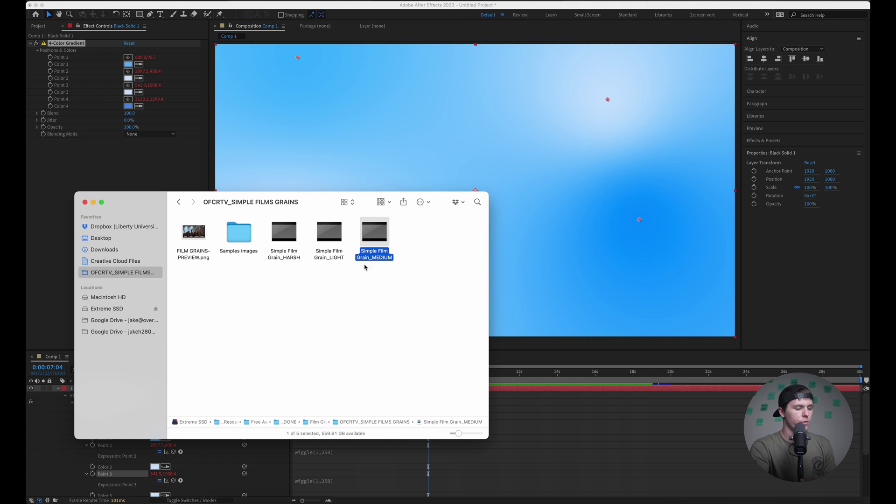
Bring Simple Film Grain_MEDIUM.mov from the OFCRTV_SIMPLE FILMS GRAINS folder into Comp 1 above the gradient.
left_click_drag(380, 257, 558, 430)
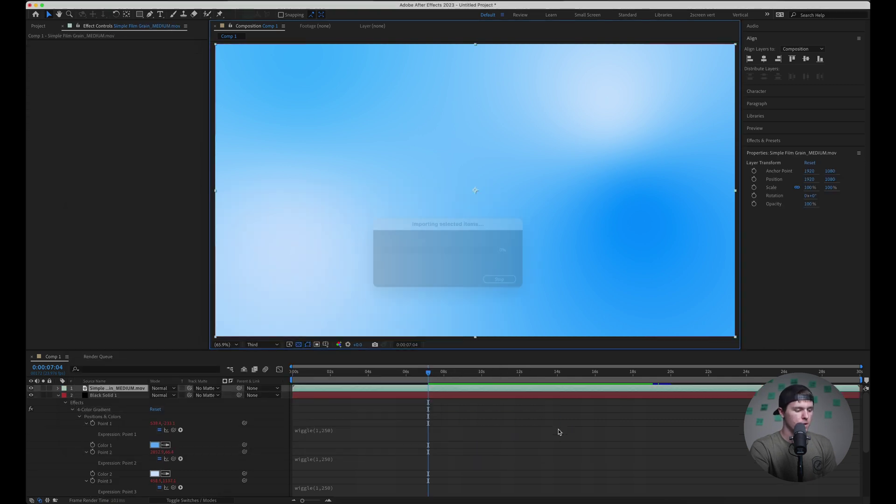
Set the film grain layer to Screen blend mode at 59% opacity.
left_click(161, 388)
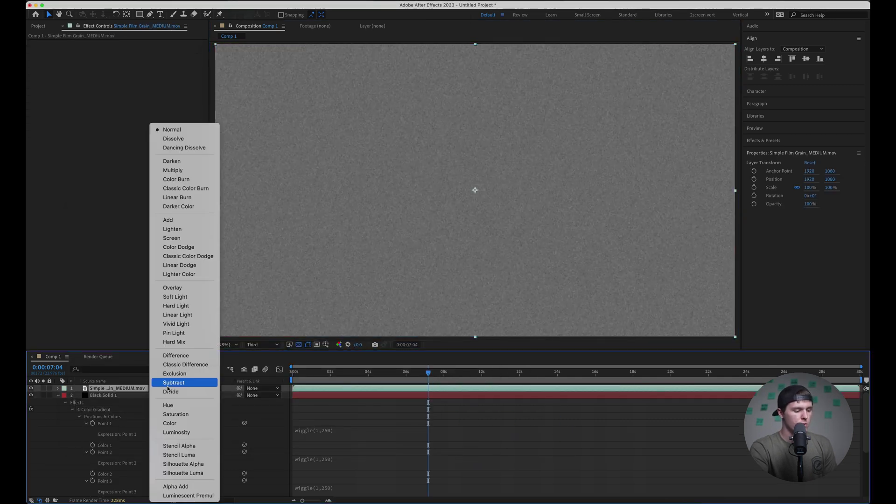
left_click(189, 240)
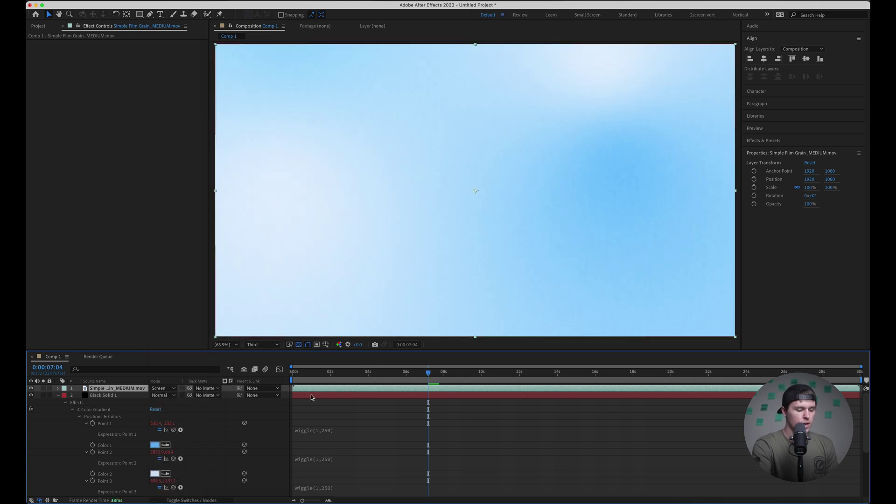
key("t")
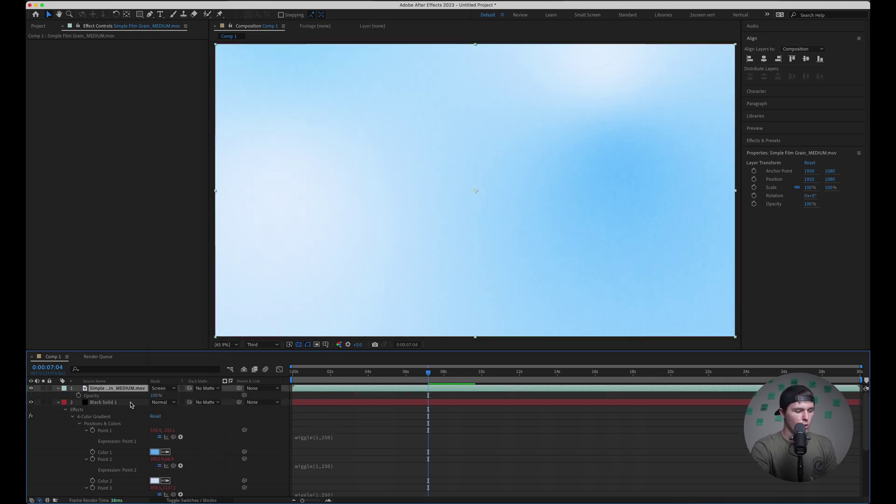
left_click_drag(154, 395, 138, 397)
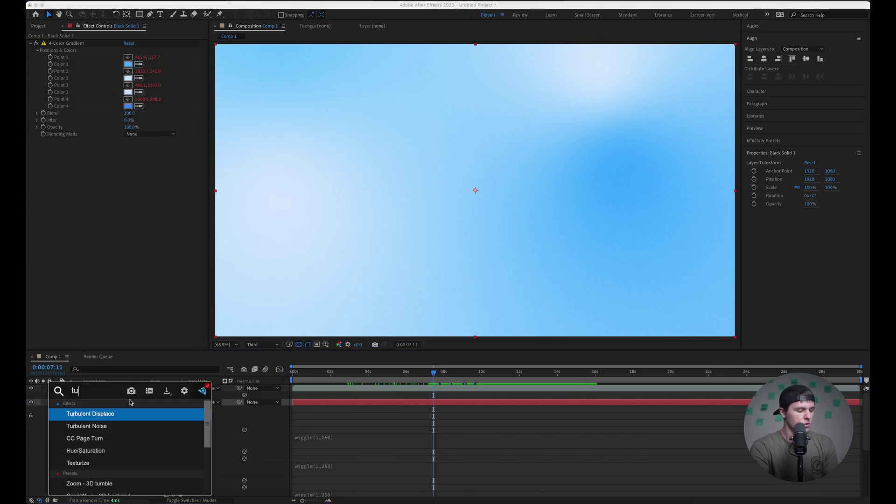
Apply Turbulent Displace to Black Solid 1, set Size to 207, and preview Evolution.
key("Return")
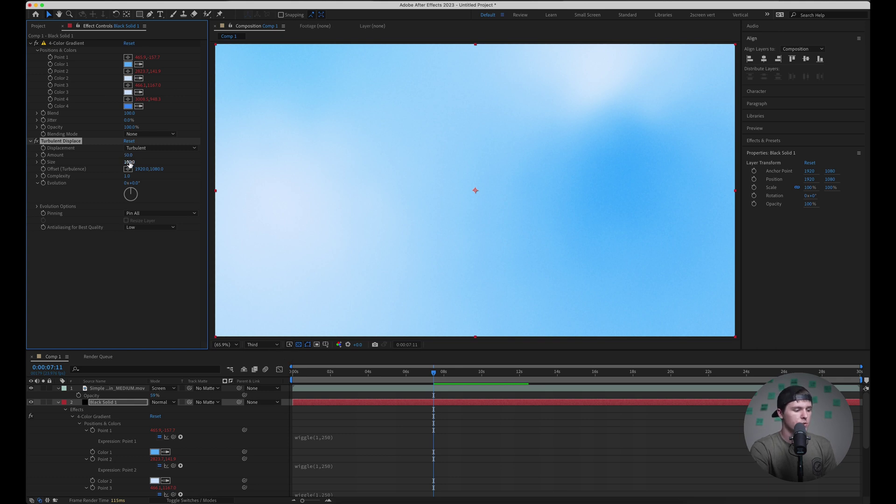
left_click_drag(137, 162, 152, 164)
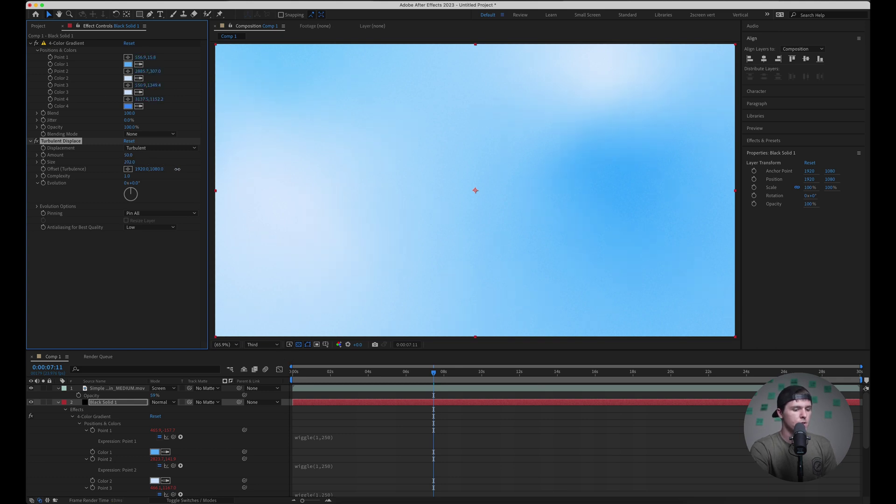
mouse_move(179, 170)
left_mouse_down()
mouse_move(137, 162)
mouse_move(212, 159)
mouse_move(178, 164)
left_mouse_up()
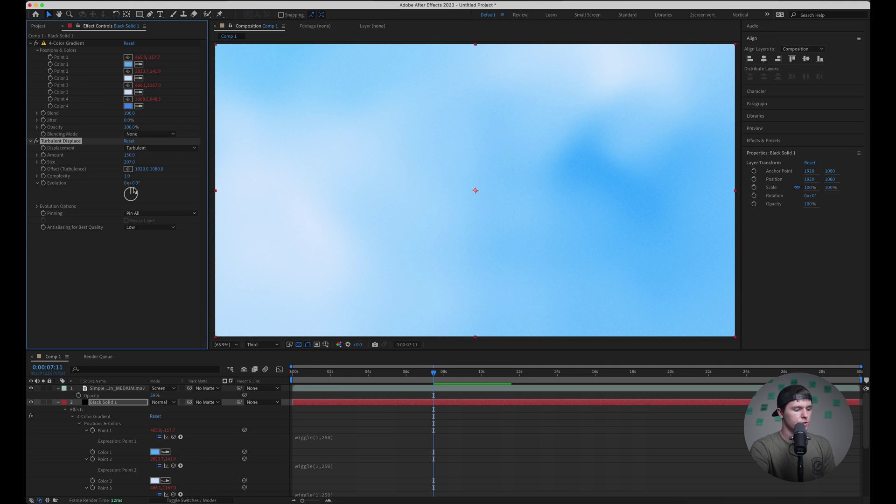
mouse_move(135, 183)
left_mouse_down()
mouse_move(264, 187)
mouse_move(140, 183)
left_mouse_up()
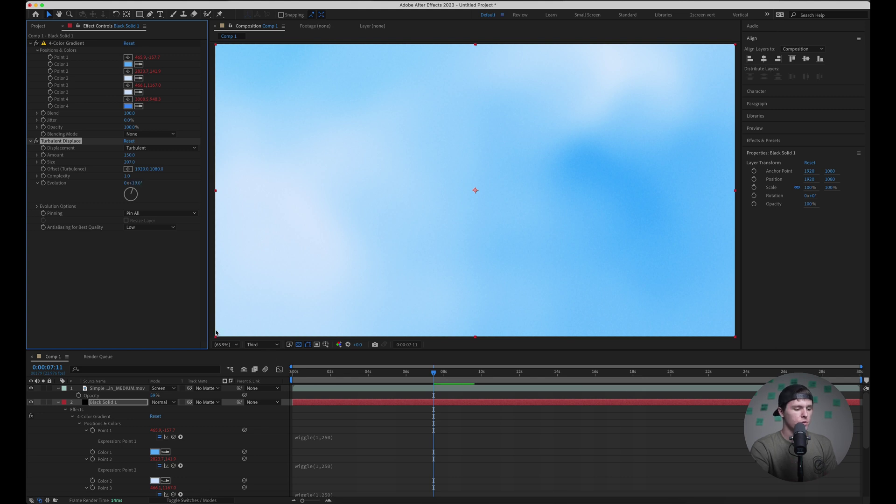
Keyframe Turbulent Displace Evolution at 0° on the first frame.
left_click(295, 373)
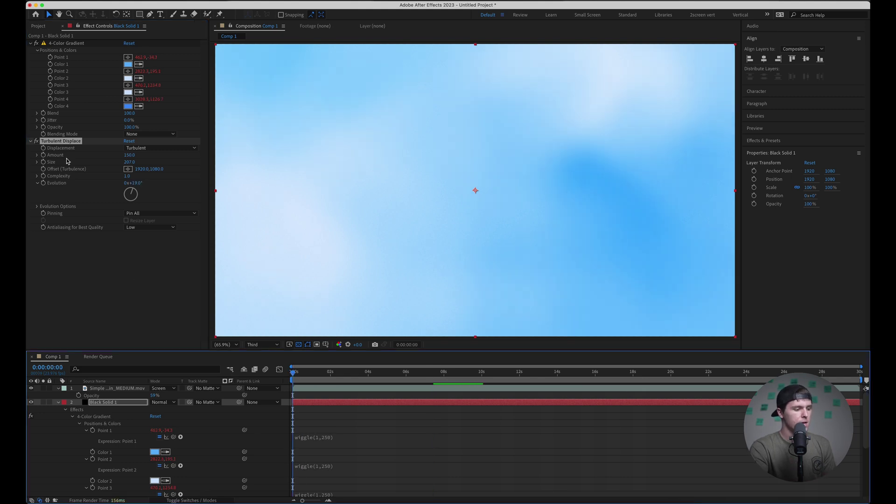
left_click(43, 184)
left_click(134, 183)
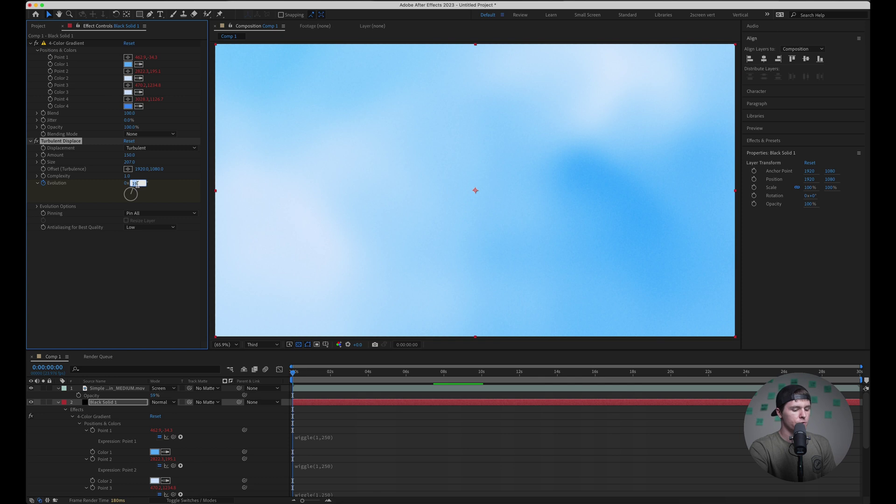
type("0")
key("Return")
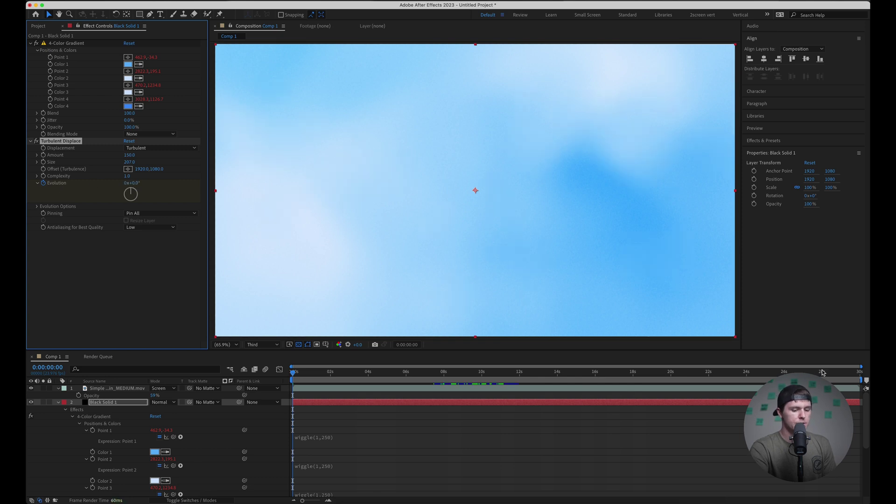
Set Evolution to 3 revolutions at the last frame and preview the turbulence.
left_click_drag(838, 376, 867, 374)
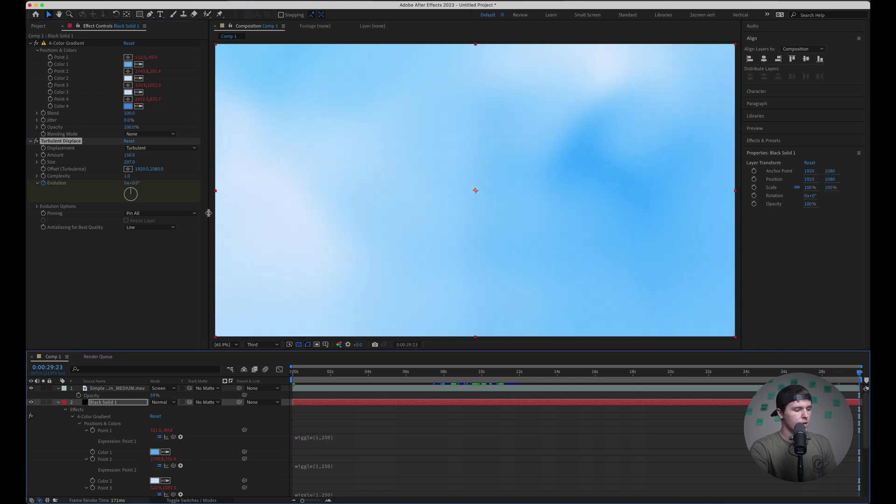
left_click(127, 183)
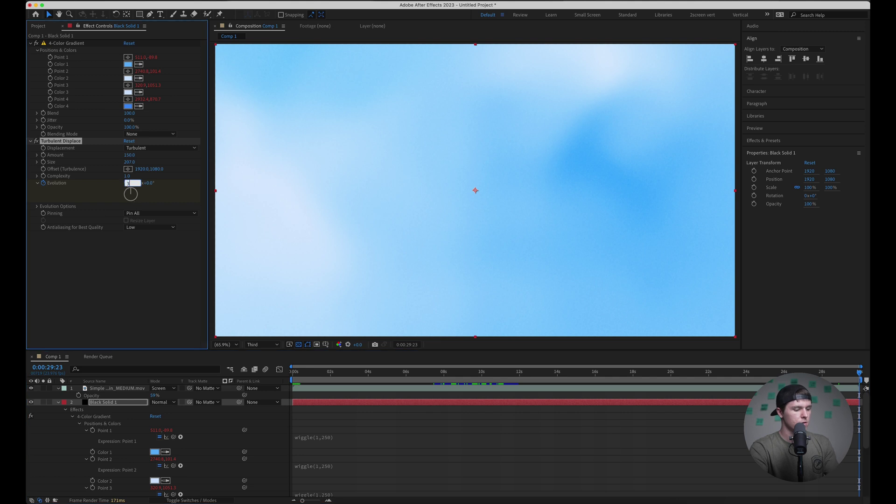
type("3")
key("Return")
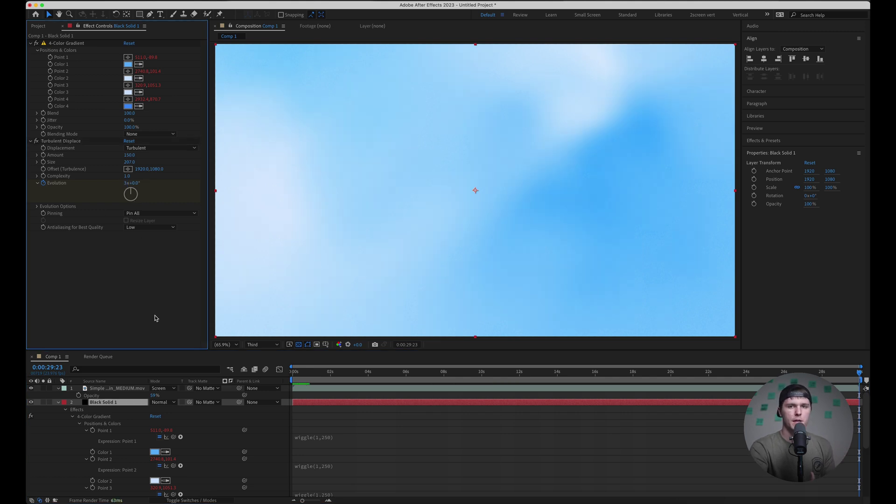
left_click_drag(326, 372, 861, 387)
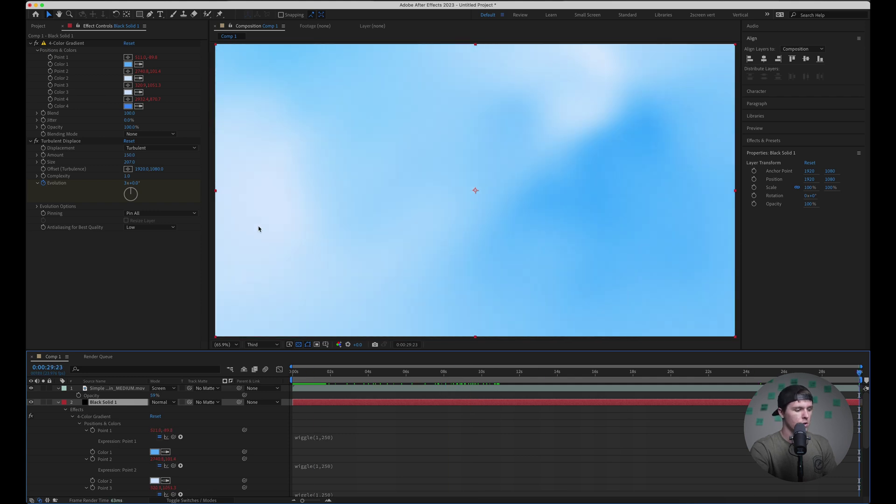
Change the last-frame Evolution to 720° (two revolutions) and replay from the start.
left_click(125, 182)
type("720")
key("Return")
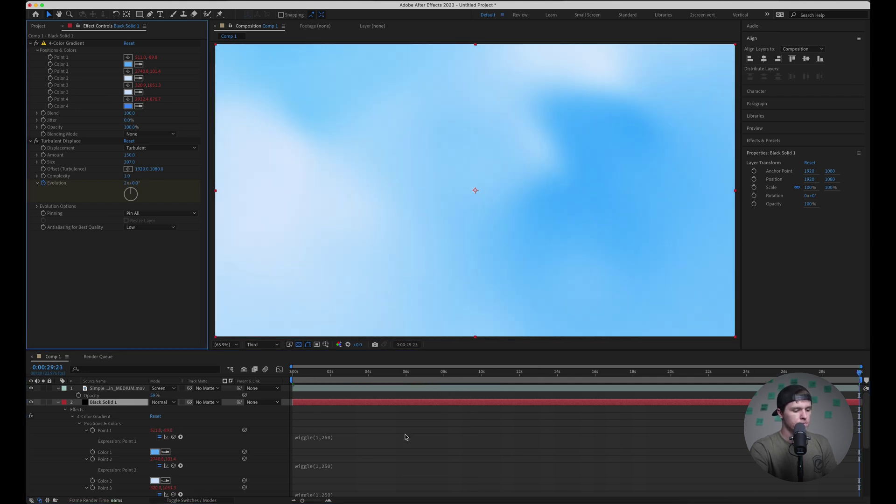
left_click_drag(320, 379, 301, 379)
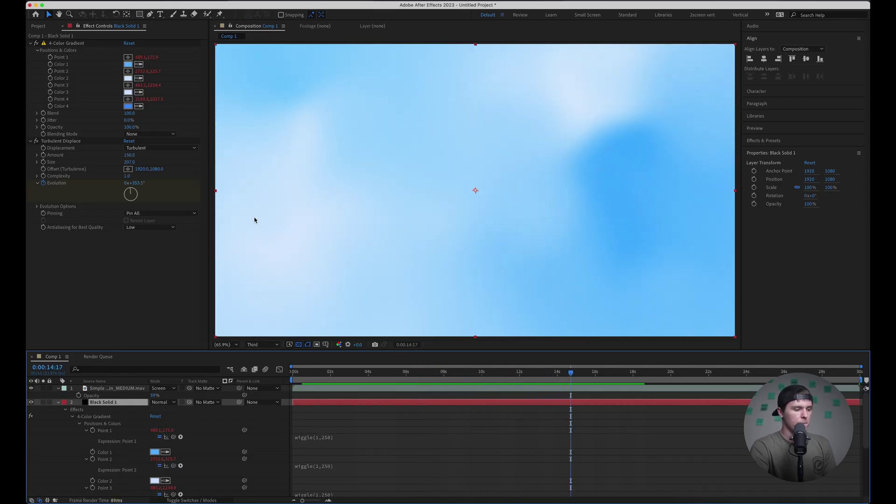
Raise Turbulent Displace Amount from 150 to 212 and check a frame about ten seconds in.
left_click_drag(129, 155, 149, 155)
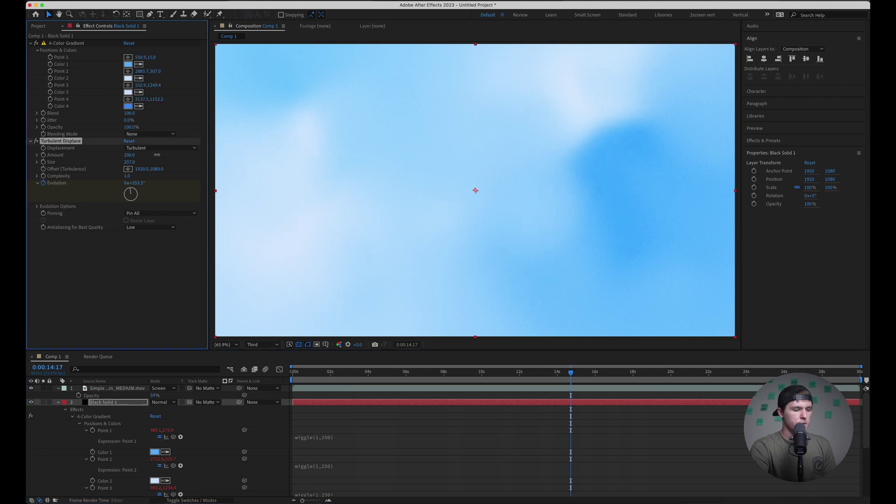
left_click(488, 372)
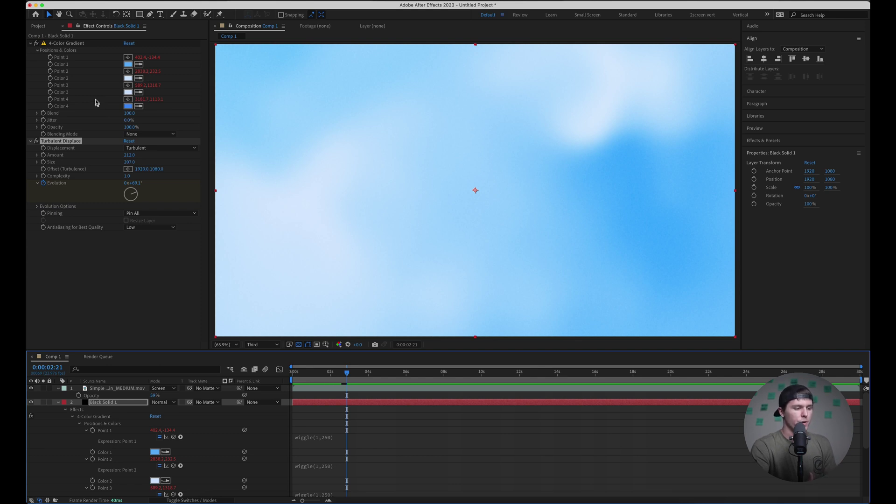
Create a new composition, Comp 2, containing Comp 1 from the Project panel.
left_click(47, 28)
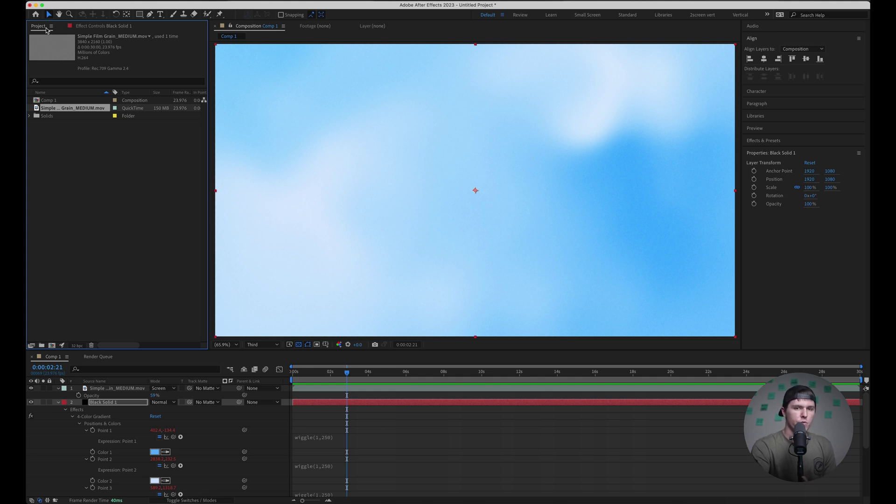
left_click_drag(52, 100, 54, 345)
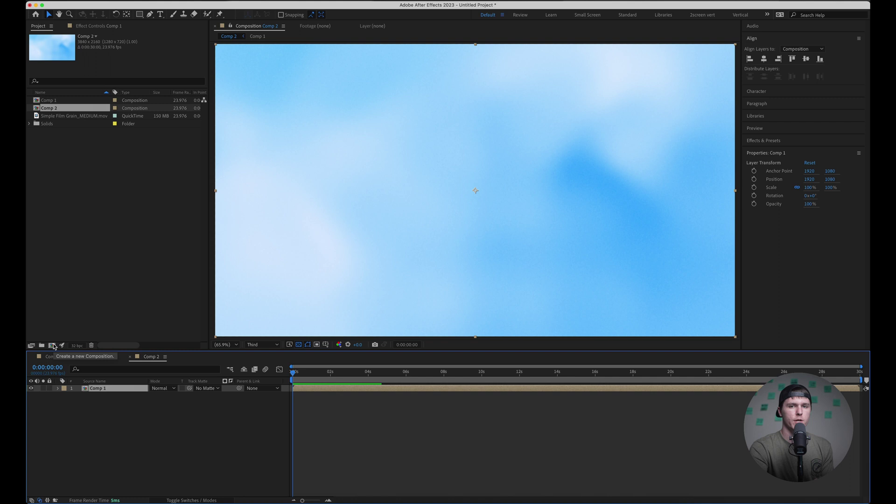
key("=")
key("=")
Delay Comp 1 about one second, duplicate it, move the copy near the end, and stack it on top.
left_click_drag(298, 387, 368, 386)
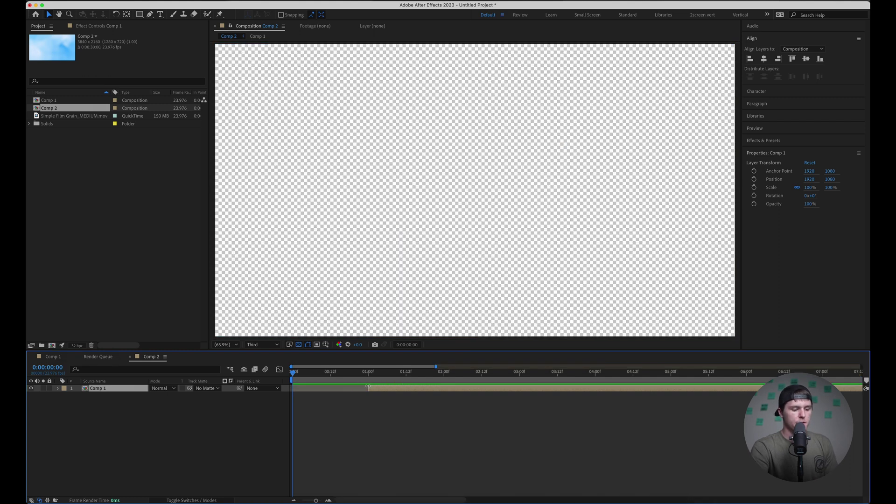
key("super+d")
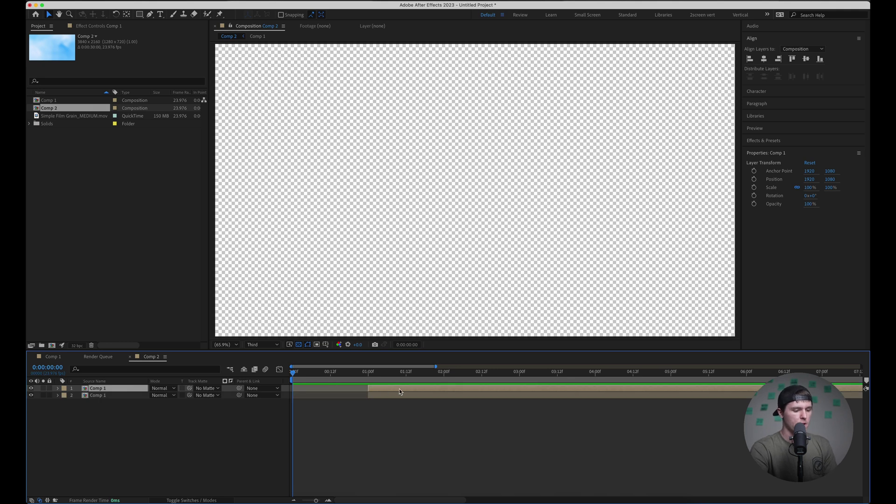
left_click_drag(409, 388, 331, 385)
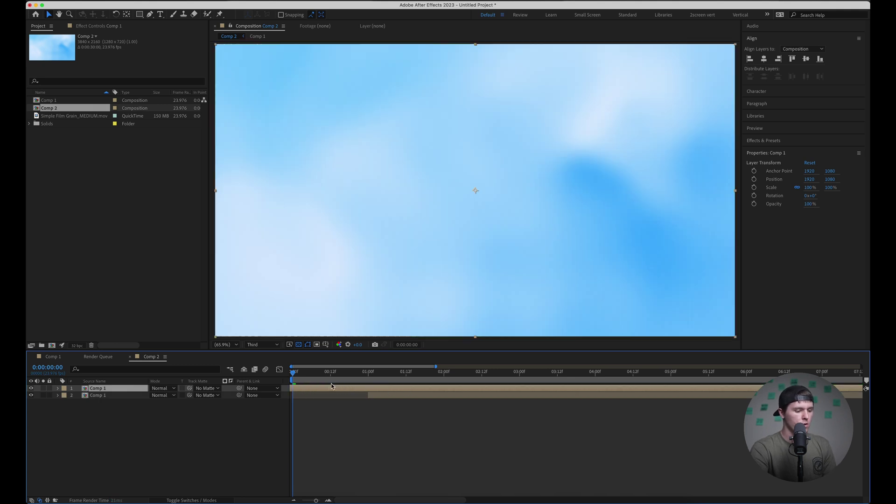
scroll(334, 386, "down", 5)
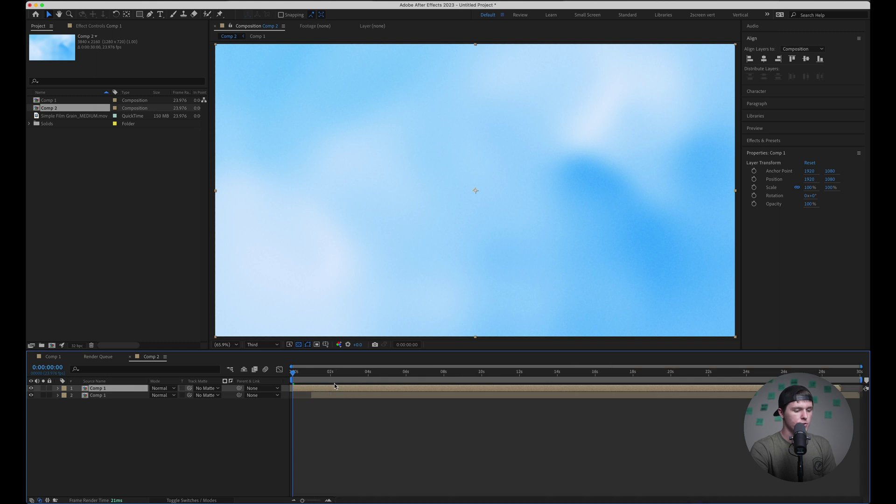
left_click_drag(325, 395, 793, 397)
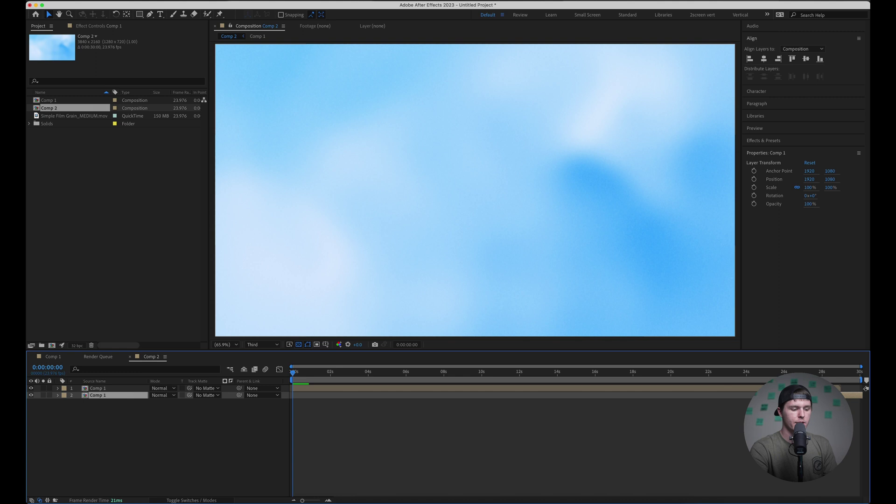
left_click_drag(133, 398, 136, 389)
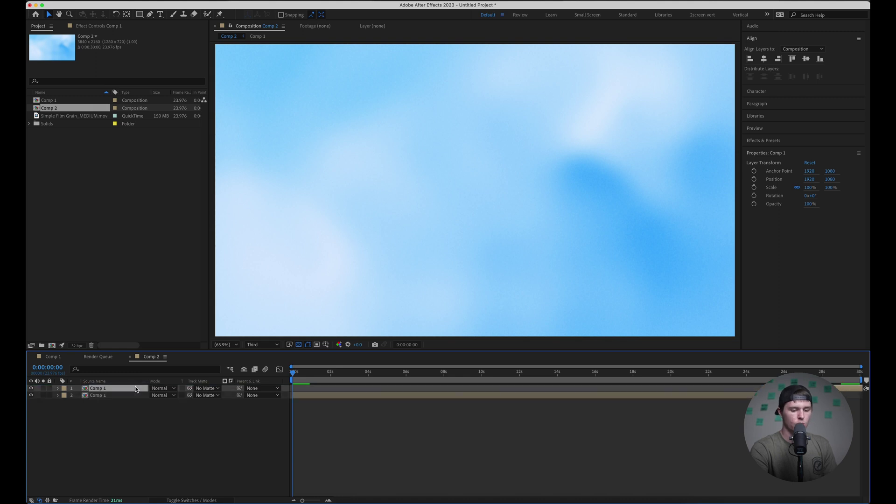
End the work area just before 29 seconds and trim Comp 2 to it.
key("i")
key("=")
key("=")
key("=")
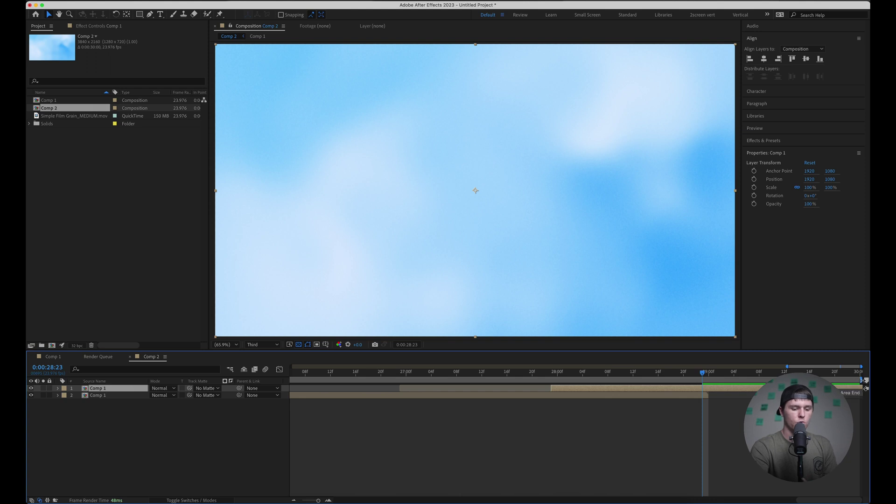
left_click_drag(863, 380, 712, 388)
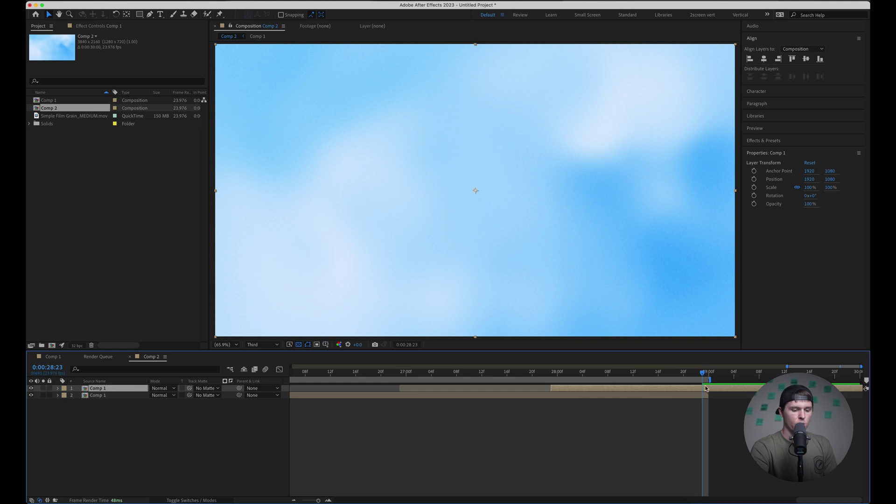
right_click(679, 381)
left_click(737, 407)
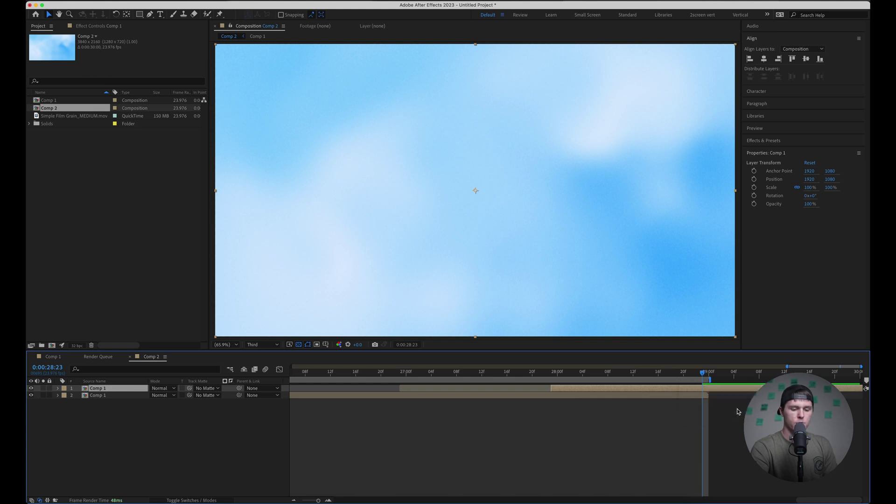
Confirm the 0:00:29:00 duration in Composition Settings, then cancel without changes.
right_click(479, 390)
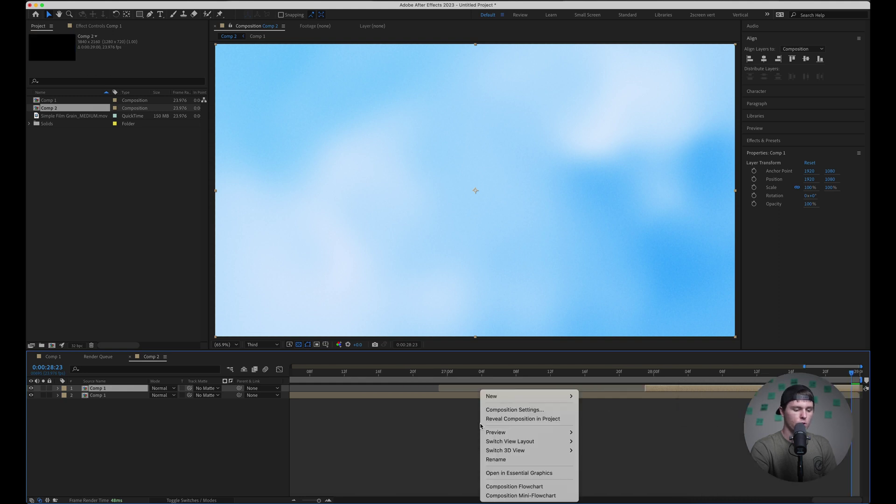
left_click(519, 408)
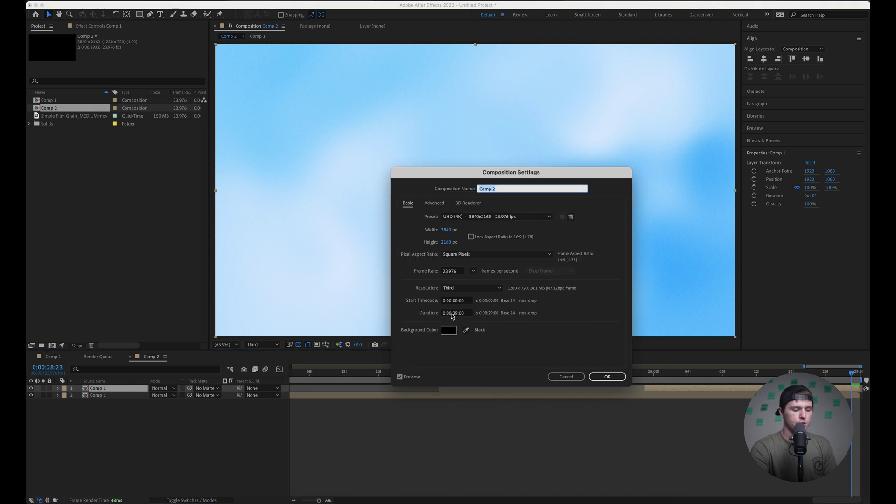
left_click(468, 313)
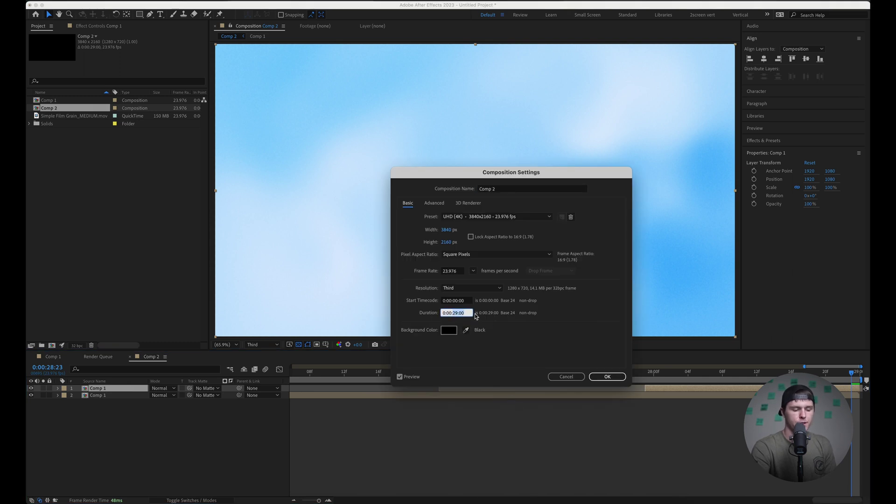
left_click(566, 376)
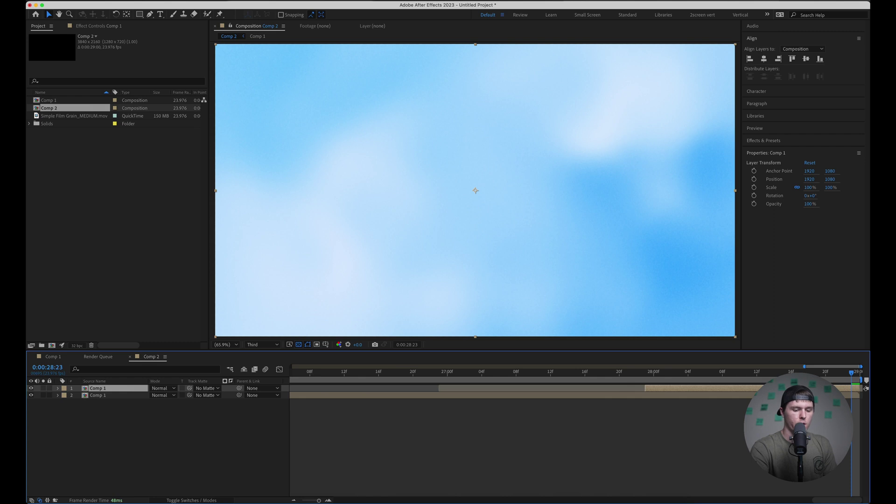
key("minus")
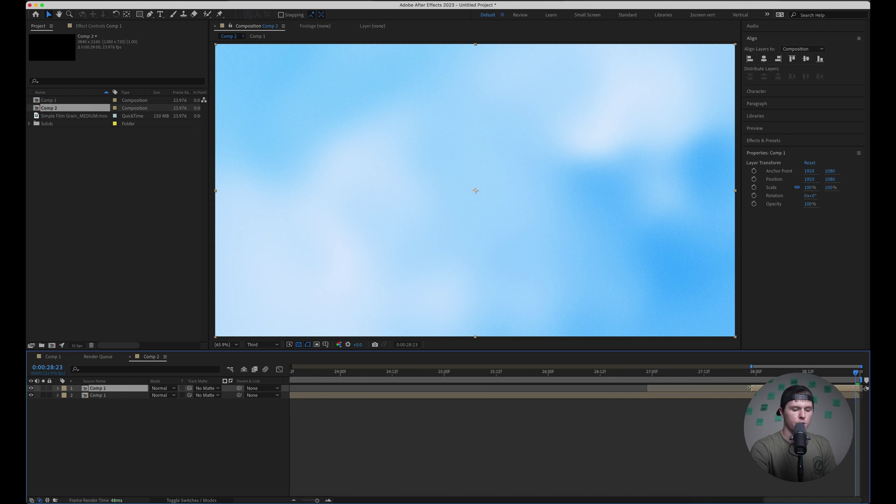
Keyframe the top Comp 1 layer's Opacity from 0% at 28:00 to 100% at the layer's end.
mouse_move(749, 387)
left_mouse_down()
mouse_move(647, 388)
mouse_move(753, 388)
left_mouse_up()
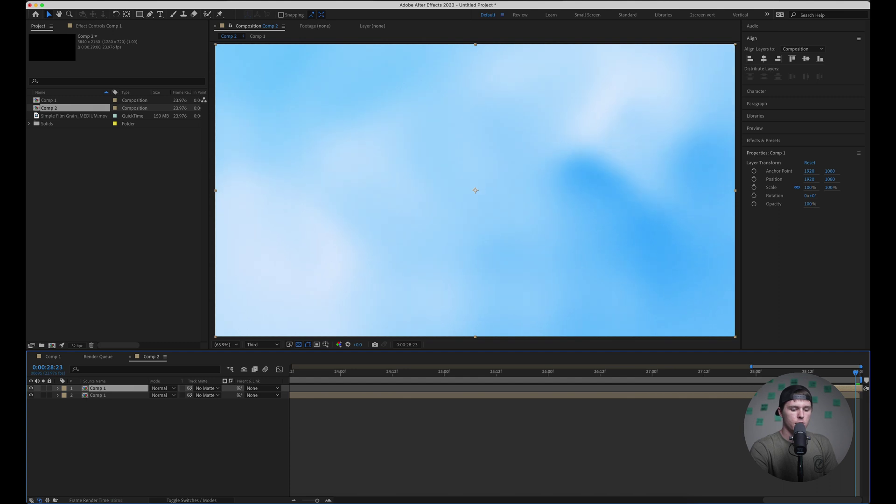
left_click(781, 372)
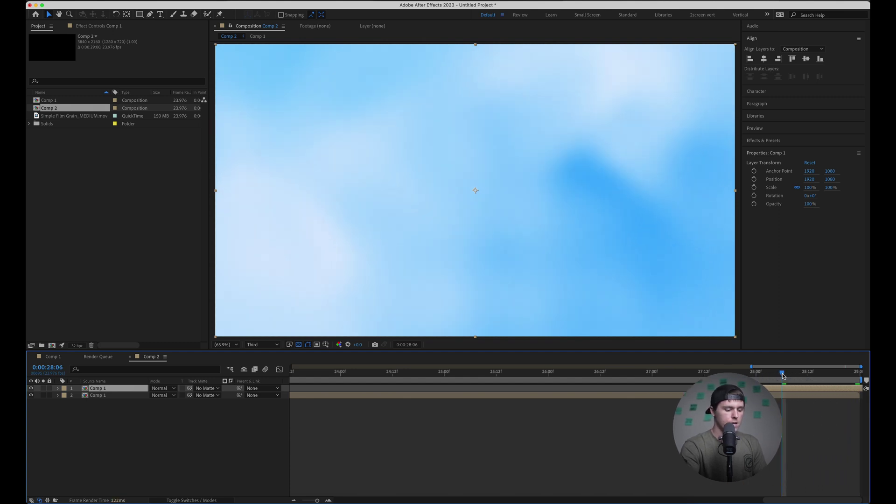
key("t")
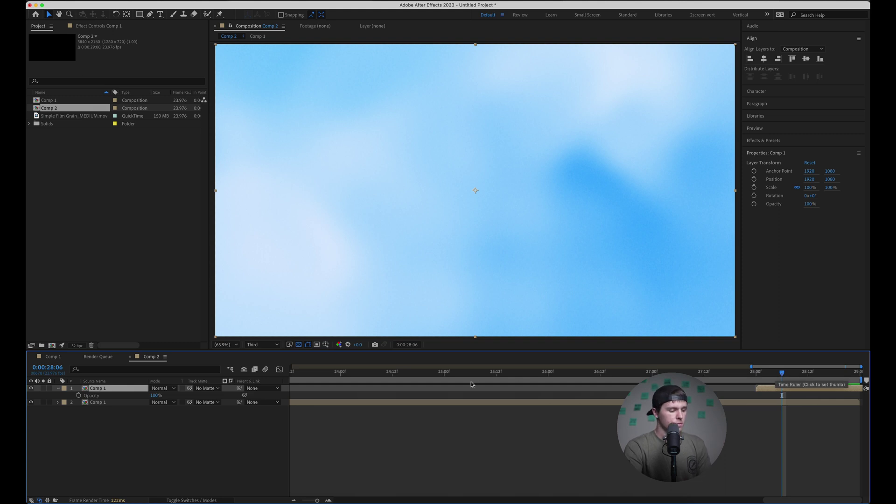
left_click(78, 395)
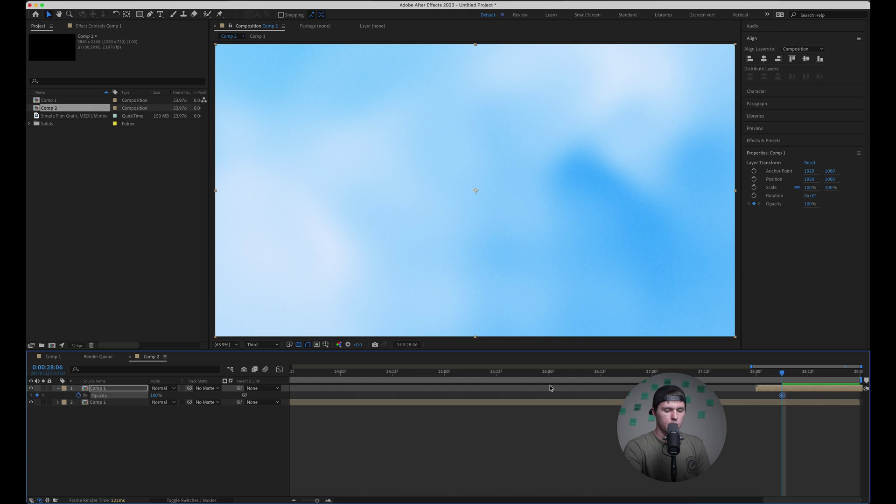
left_click_drag(782, 396, 855, 396)
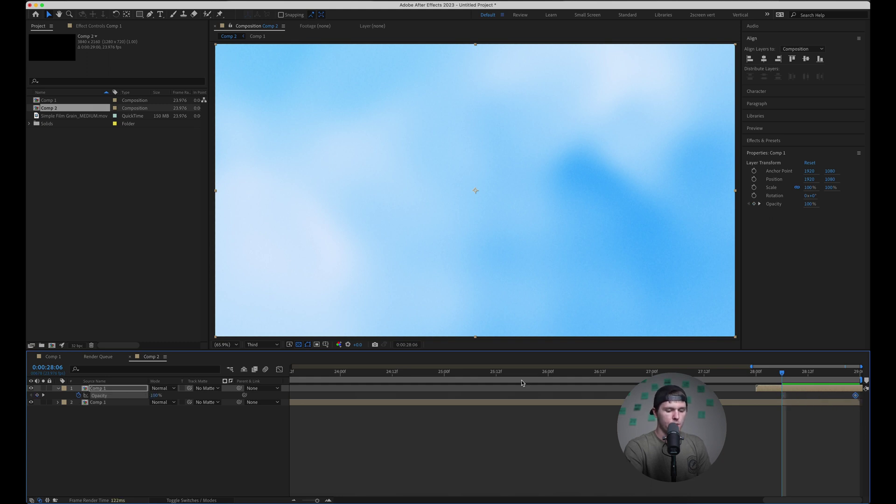
left_click(756, 372)
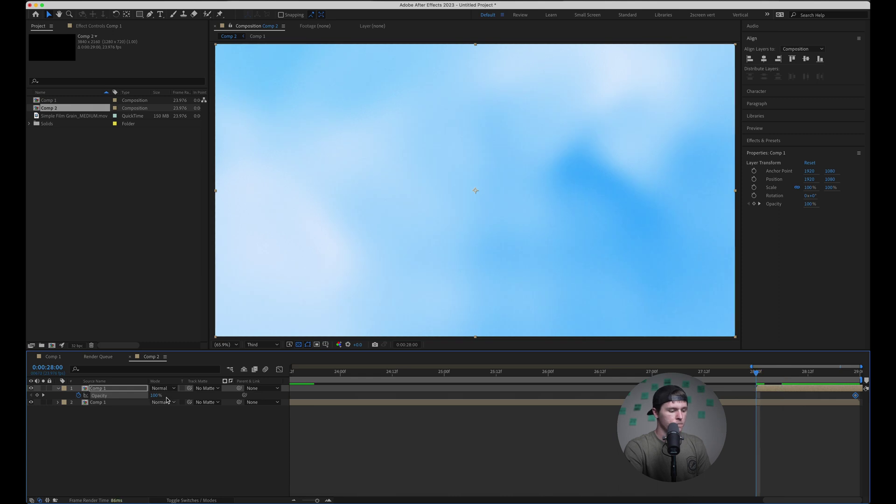
left_click(152, 396)
type("0")
left_click(180, 414)
key(";")
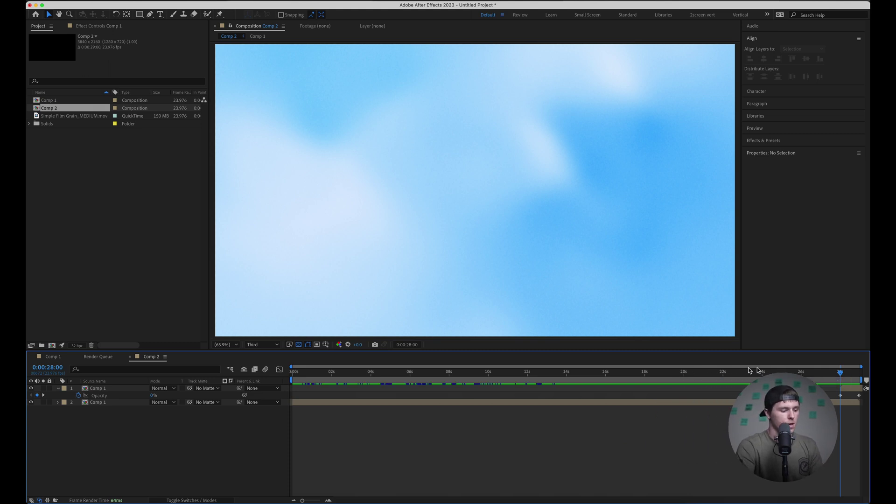
In Comp 1, change the 4-Color Gradient's Color 1 from light blue to purple.
left_click(53, 357)
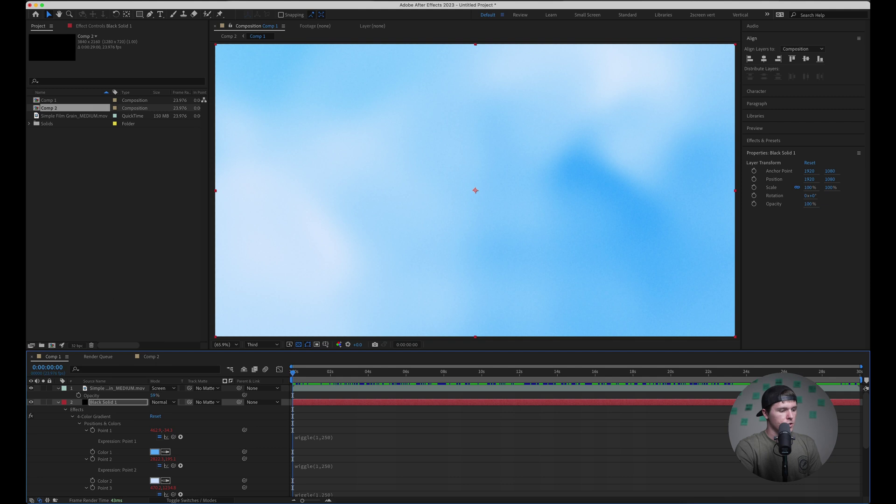
left_click(121, 25)
left_click(127, 65)
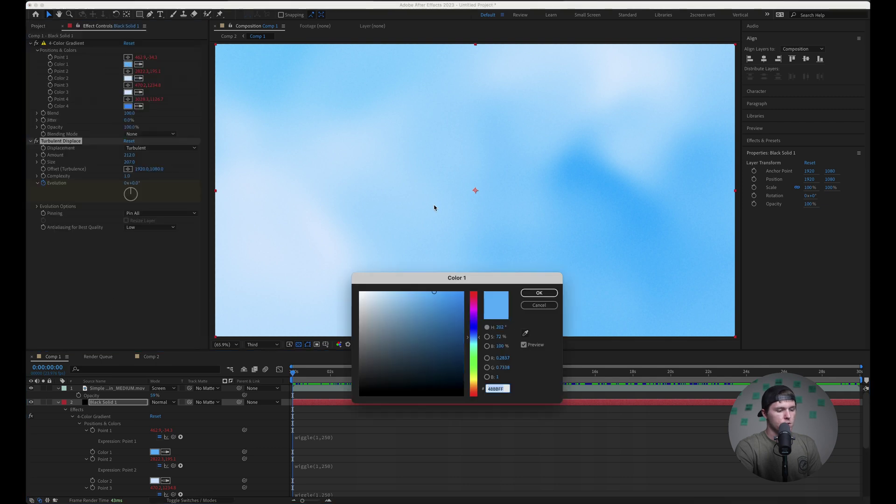
left_click_drag(479, 337, 475, 319)
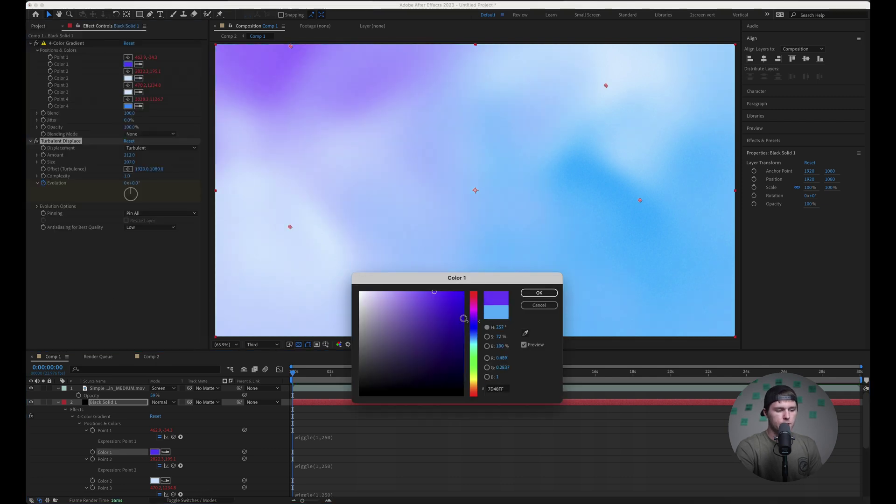
left_click(539, 292)
Preview the Comp 2 loop with the new purple-to-blue gradient.
left_click(160, 357)
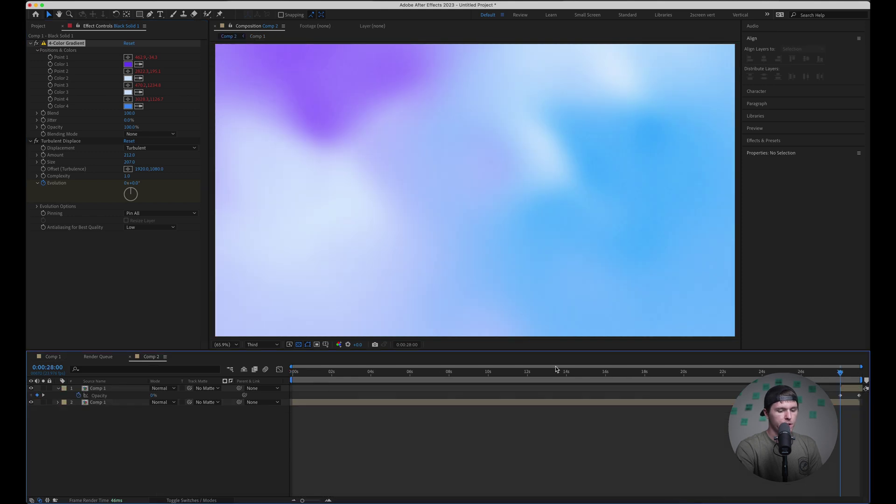
key("space")
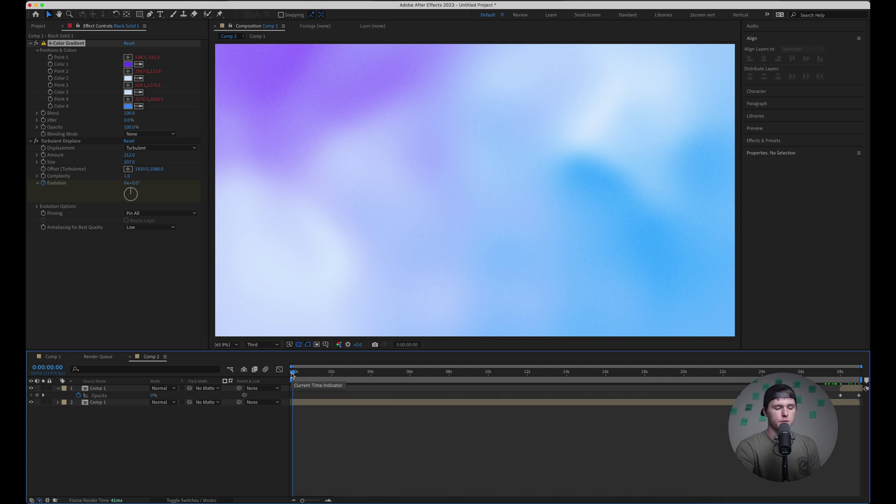
left_click(100, 402)
left_click(57, 356)
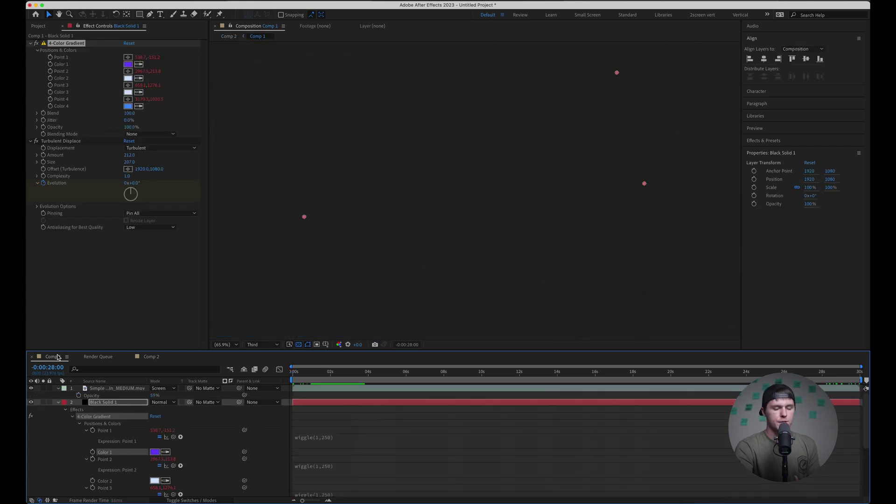
left_click(143, 361)
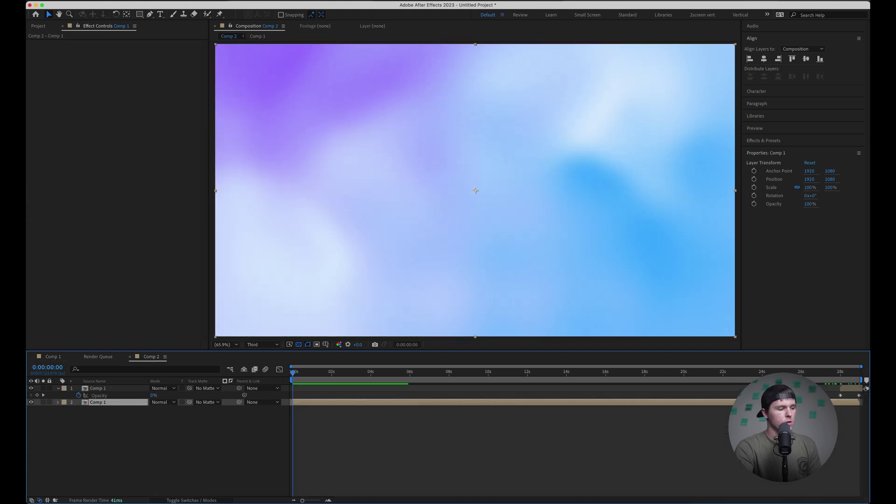
Add Comp 2 to the Render Queue through File > Export and open the Output Module presets.
left_click(96, 0)
mouse_move(140, 134)
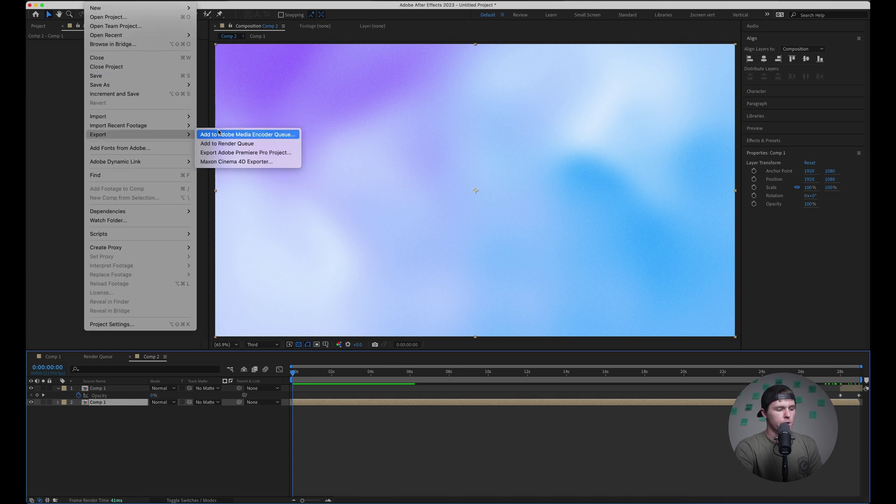
left_click(249, 143)
left_click(81, 407)
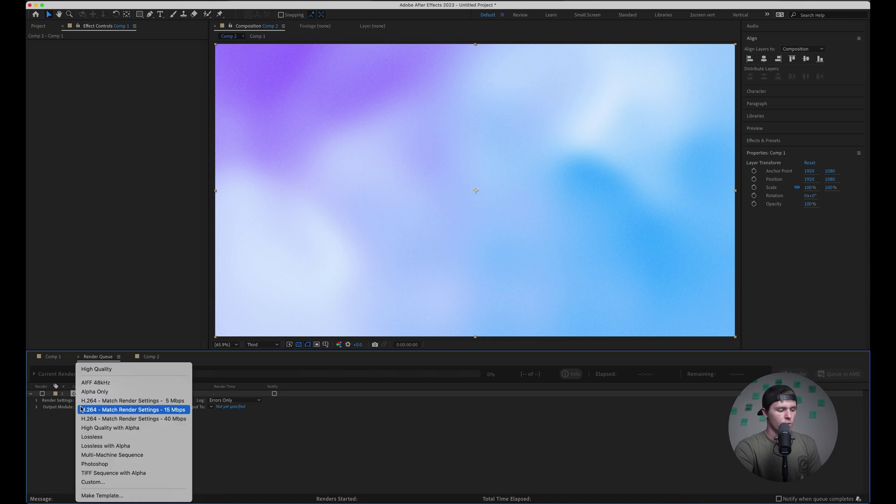